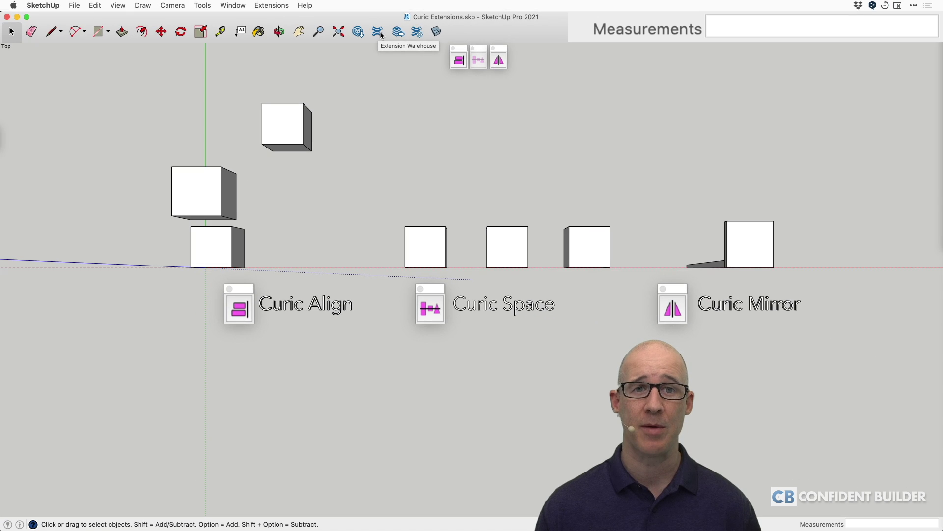
- Look up the Curic Align extension in the Extension Warehouse, then return to the model
left_click(376, 31)
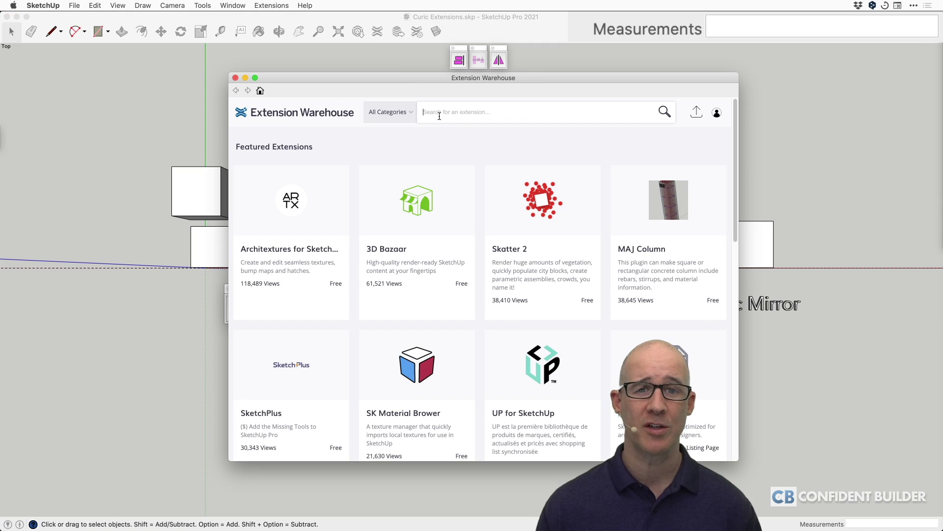
type("curic")
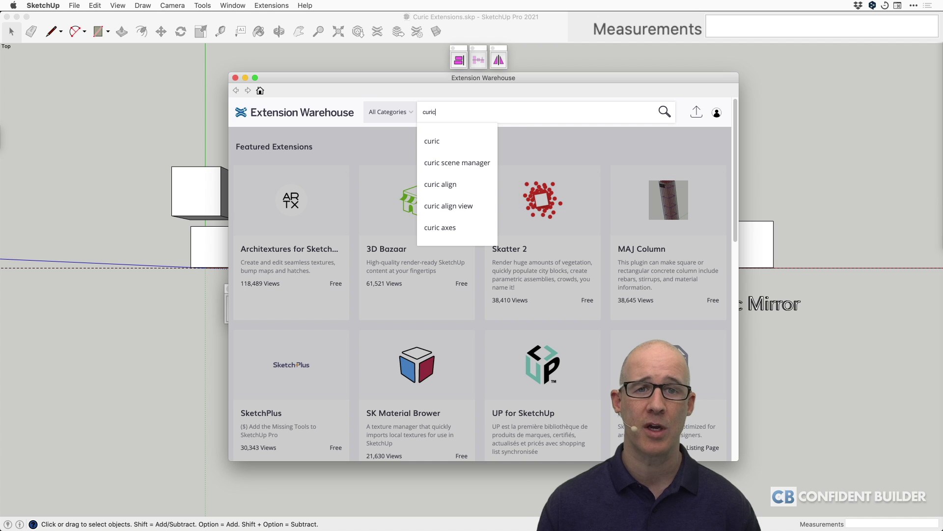
type(" ali")
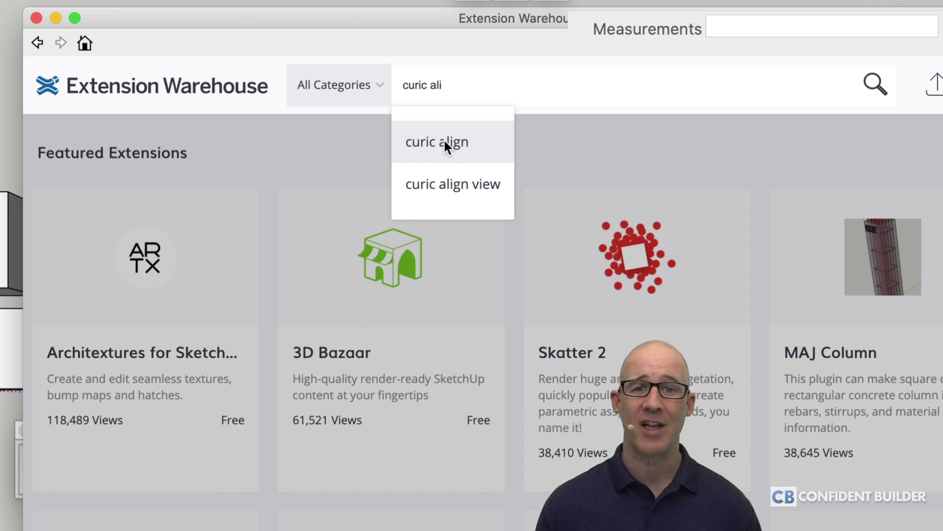
left_click(444, 142)
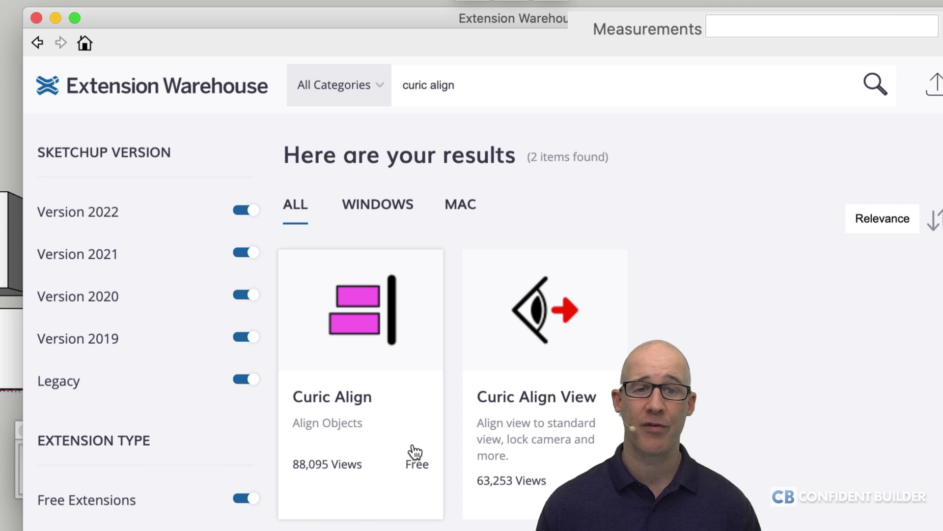
left_click(414, 449)
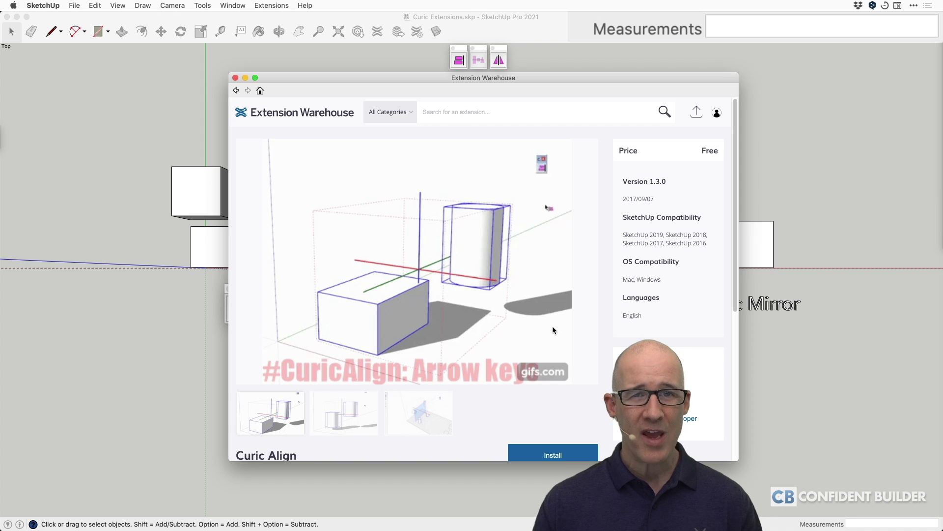
left_click(236, 77)
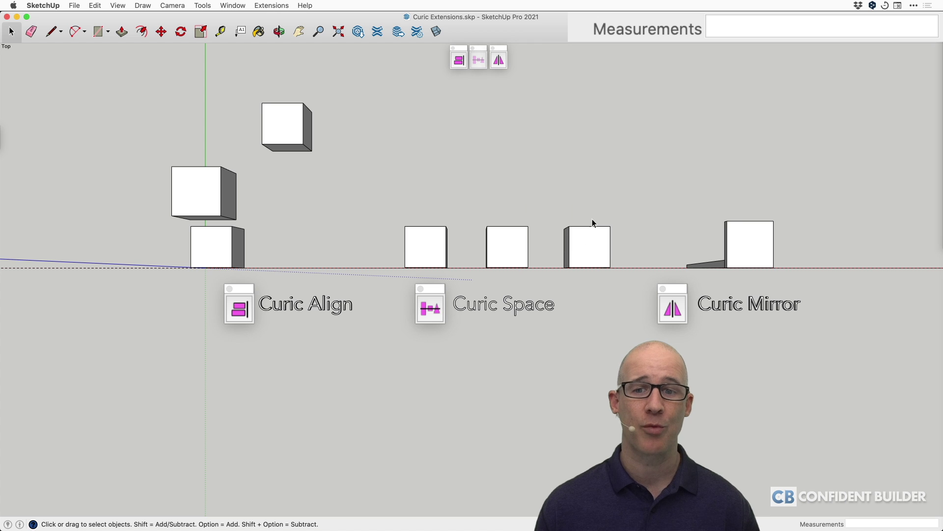
- Select the three Curic Space cubes, view their context menu, then clear the selection
left_click_drag(426, 242, 428, 243)
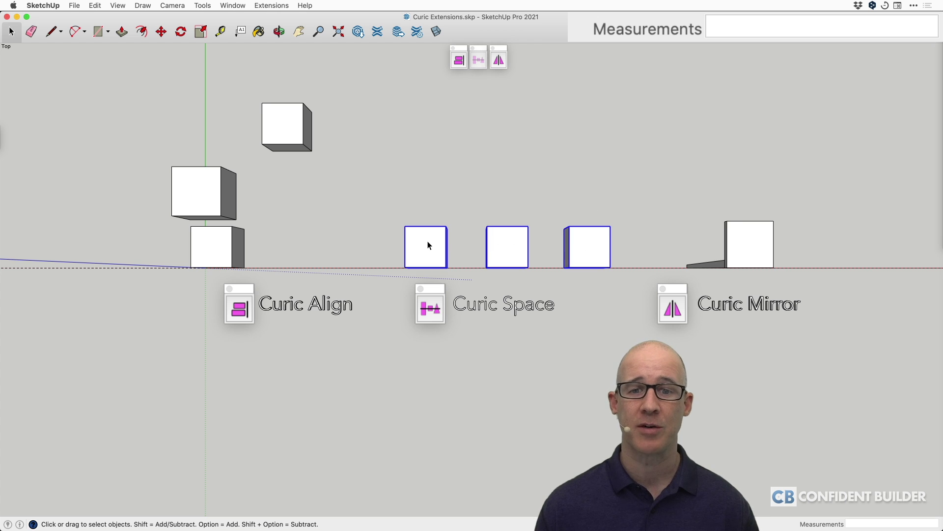
right_click(513, 241)
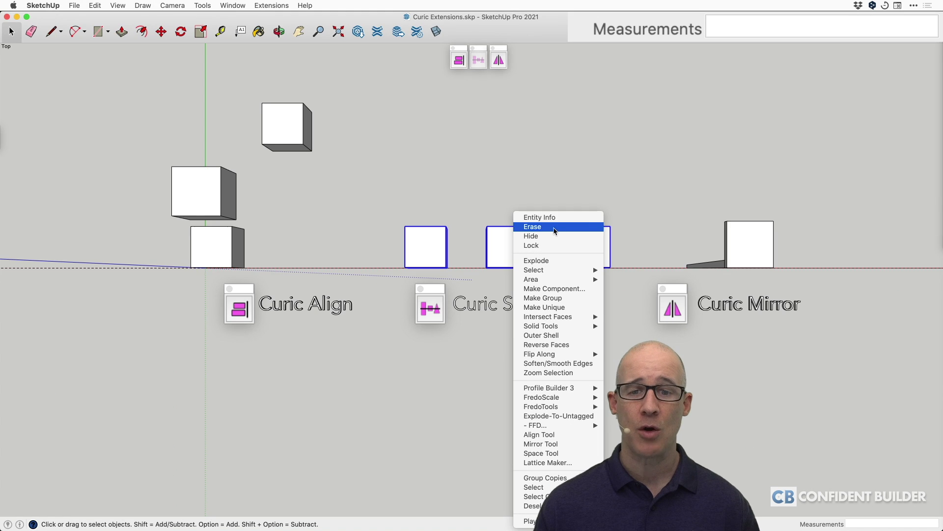
left_click(530, 170)
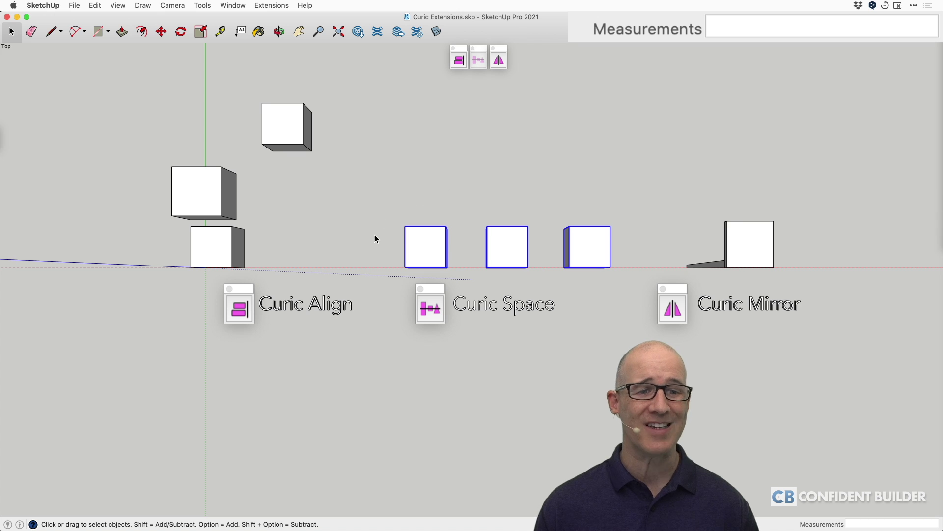
left_click(281, 227)
- Switch the camera to a front view of the demo cubes
middle_click_drag(275, 223, 473, 242)
scroll(348, 139, "up", 10)
key("super+3")
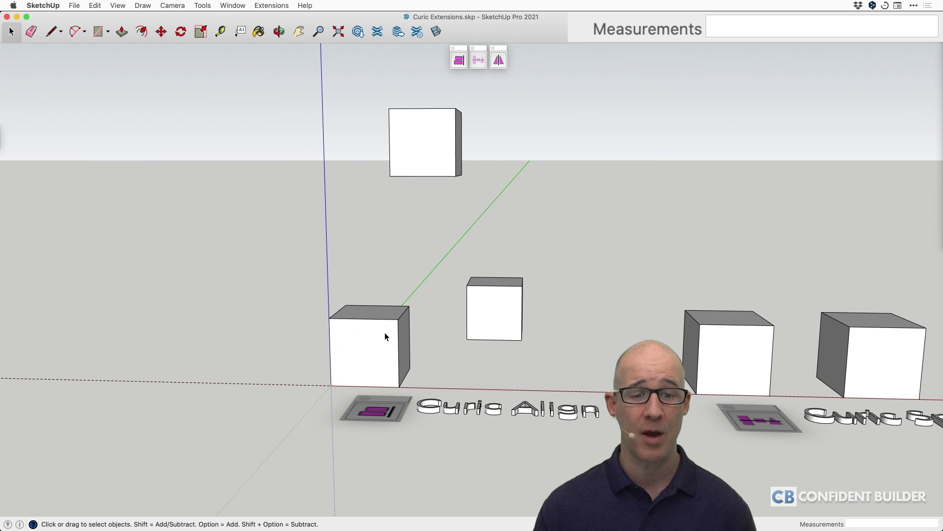
- Practise click and window selections, then crossing-select the three Curic Align cubes
left_click(384, 338)
left_click(441, 149, "shift")
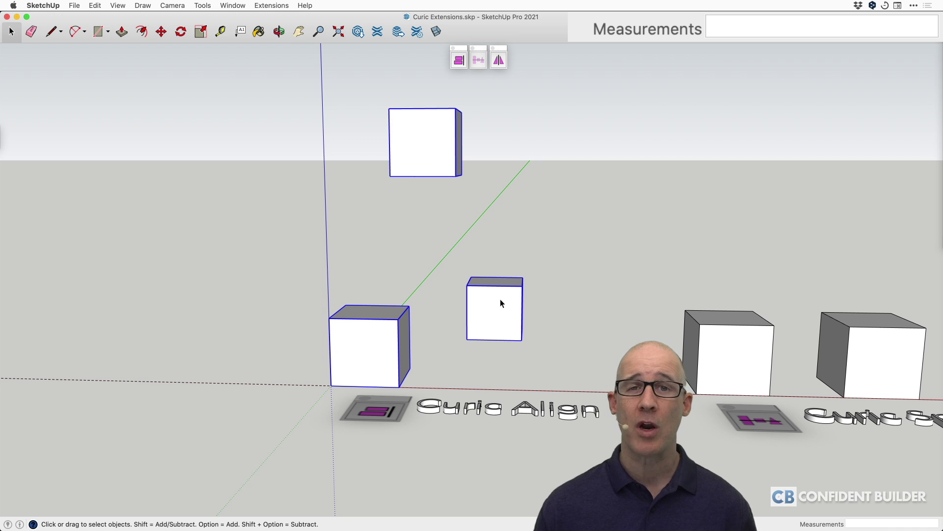
left_click(517, 209)
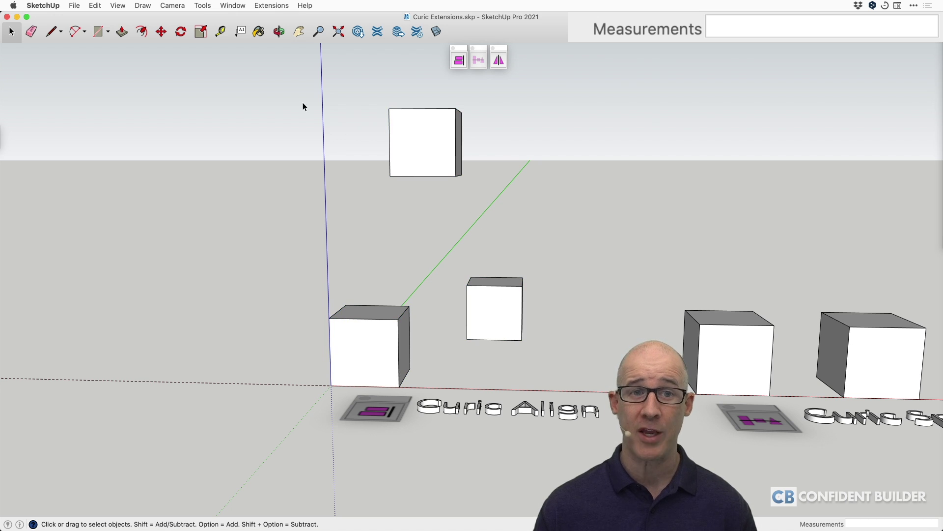
left_click_drag(273, 62, 582, 390)
left_click(527, 212)
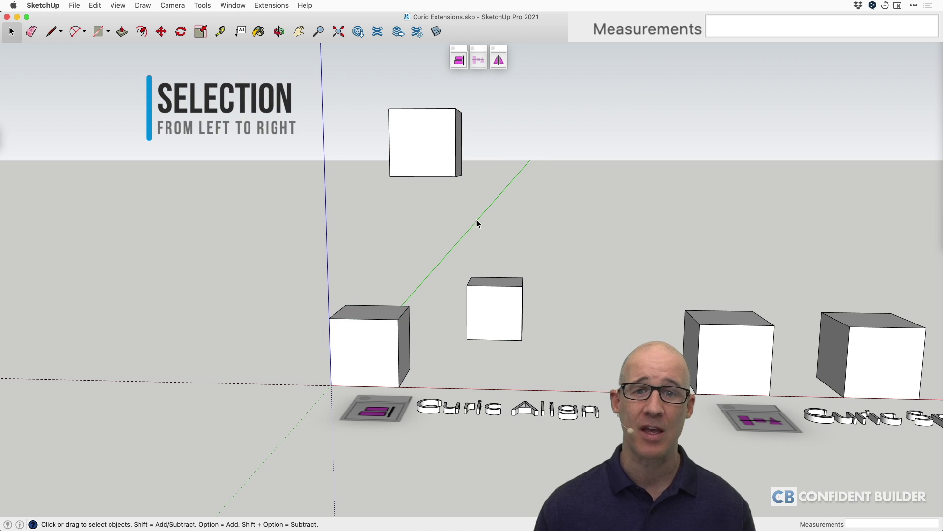
left_click_drag(400, 320, 365, 336)
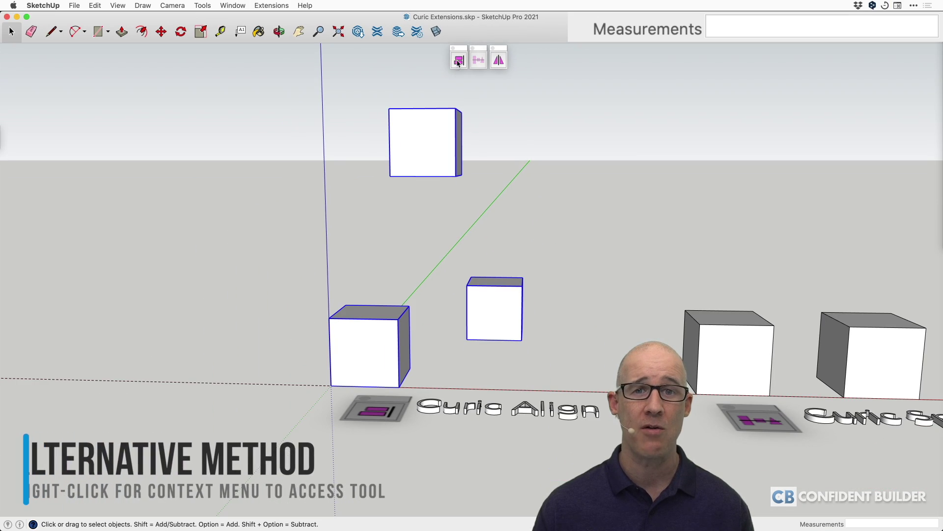
- Start Curic Align Object and align the cubes flush to the front vertical plane
left_click(457, 60)
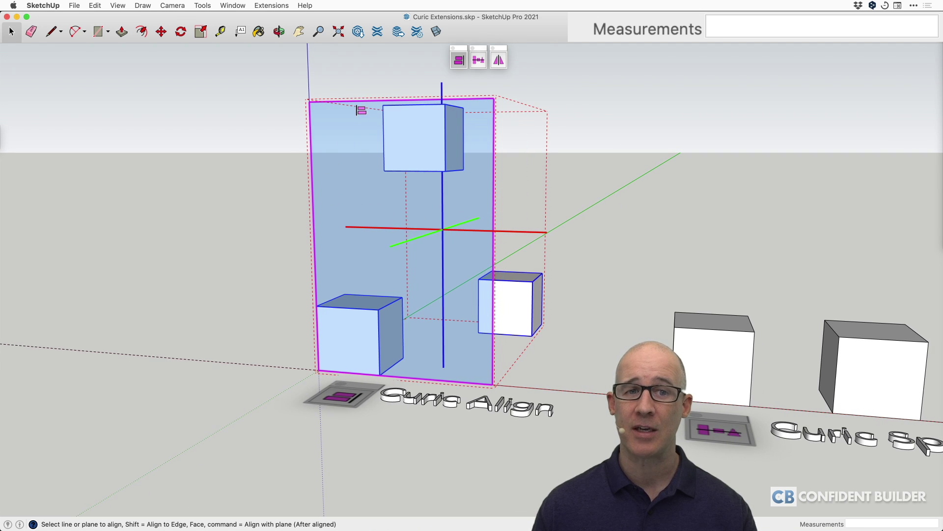
middle_click_drag(400, 162, 446, 226)
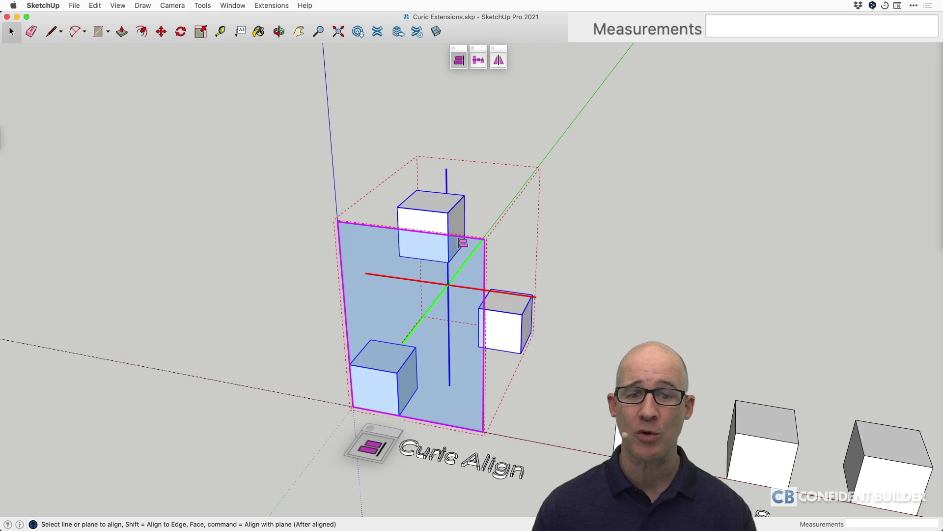
middle_click_drag(463, 234, 462, 252)
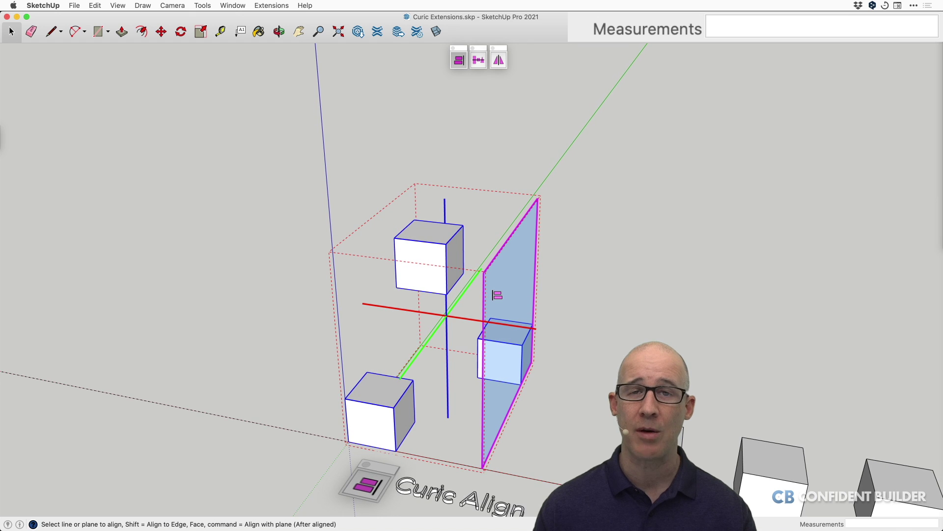
left_click(441, 313)
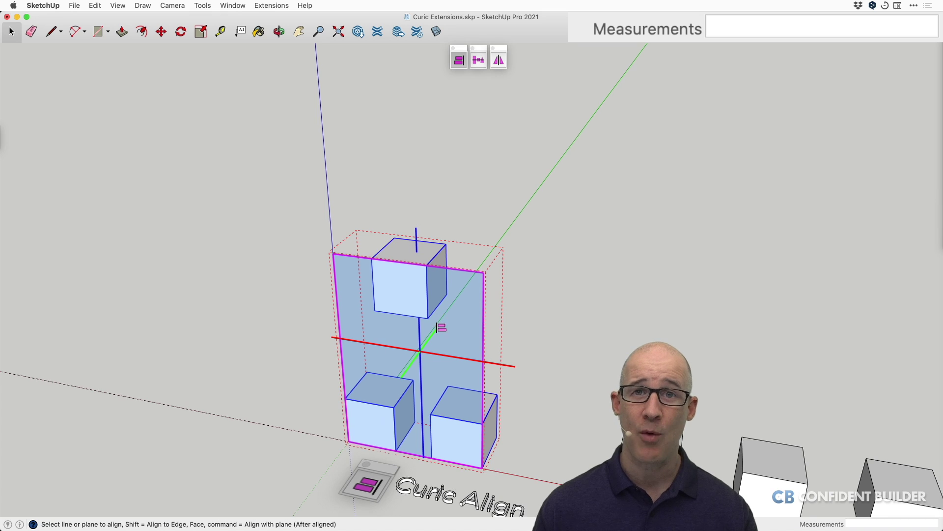
- Align the cubes to the bottom plane so all sit level, then exit the tool
middle_click_drag(439, 330, 451, 462)
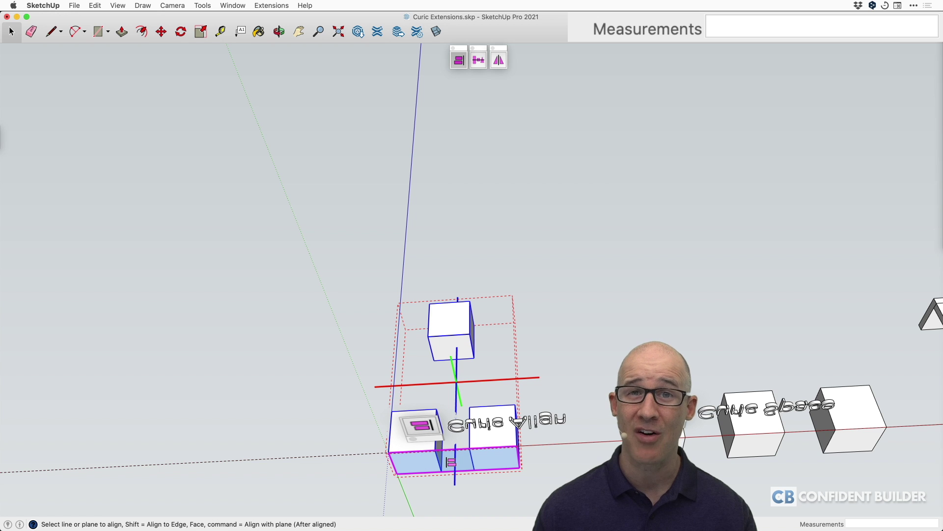
left_click(450, 462)
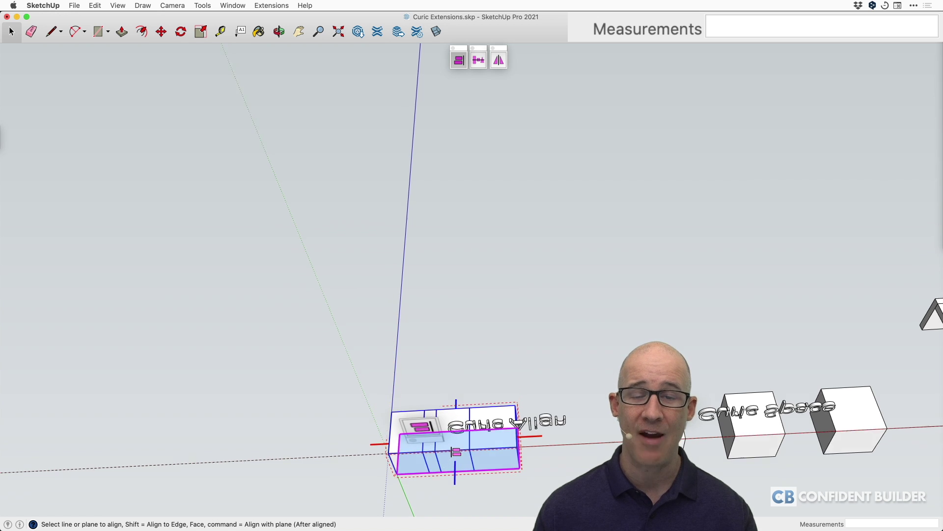
middle_click_drag(451, 462, 502, 417)
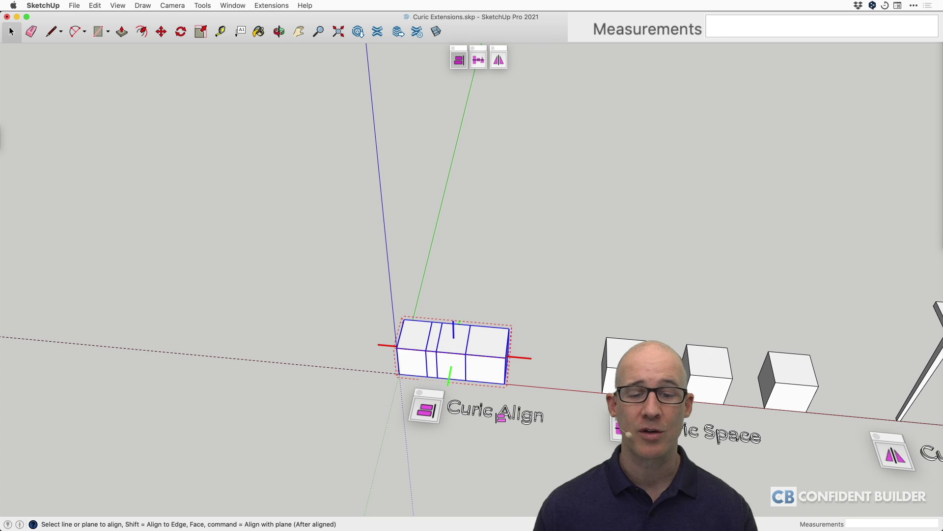
middle_click_drag(501, 417, 559, 413)
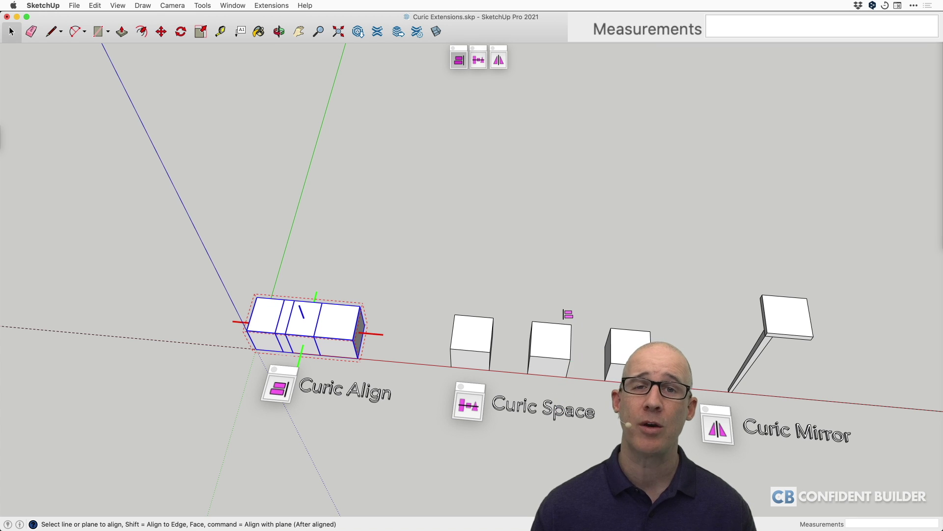
key("space")
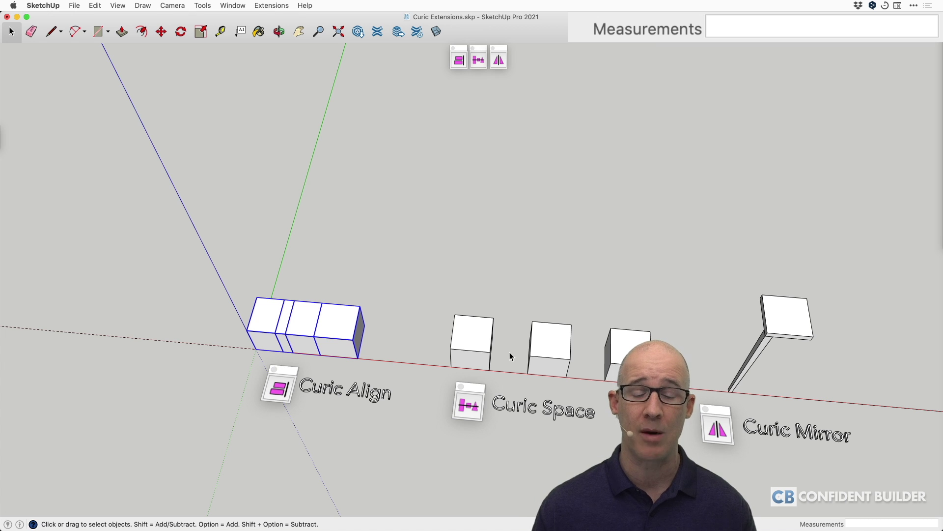
middle_click_drag(510, 352, 501, 297)
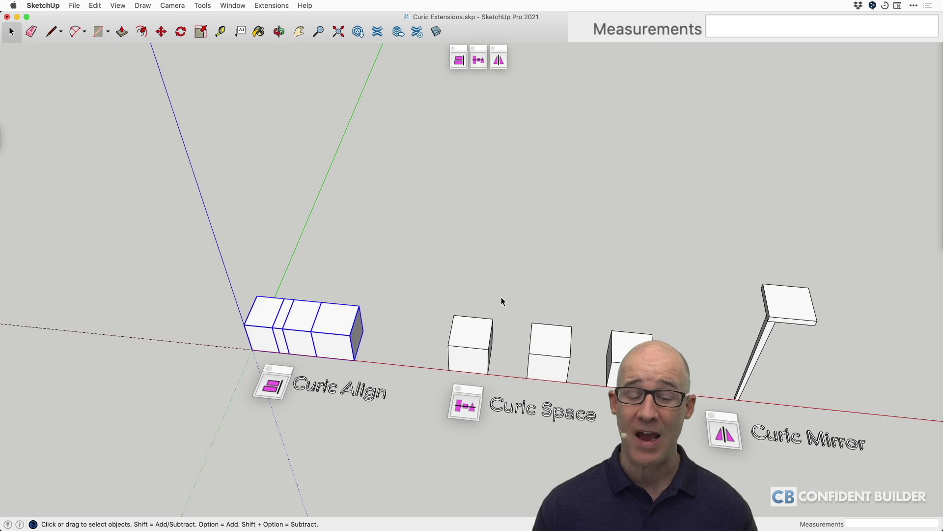
- Move-copy a Curic Space cube up into open space
left_click(477, 345)
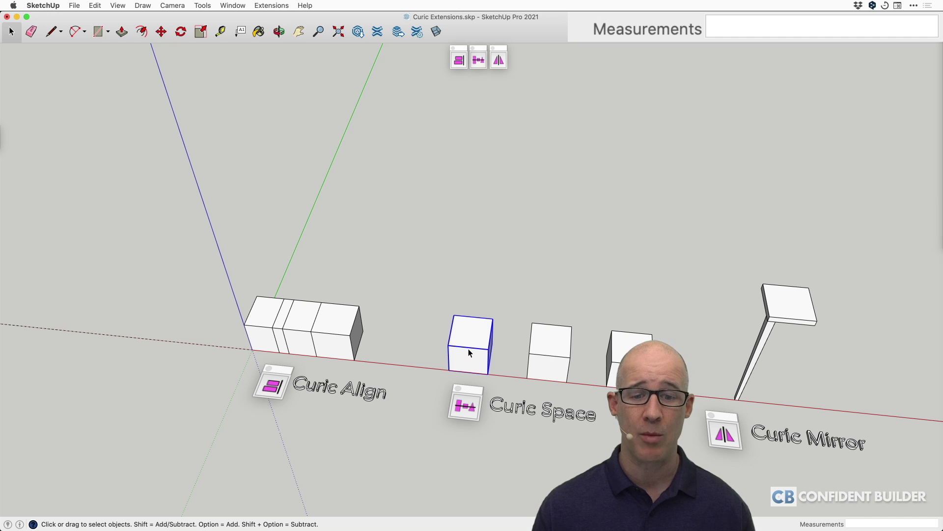
key("m")
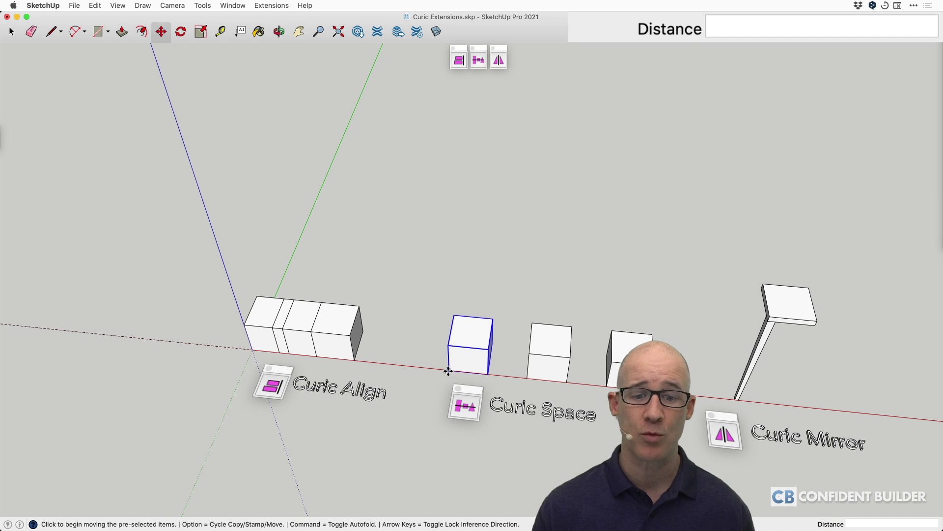
left_click(448, 371)
key("alt")
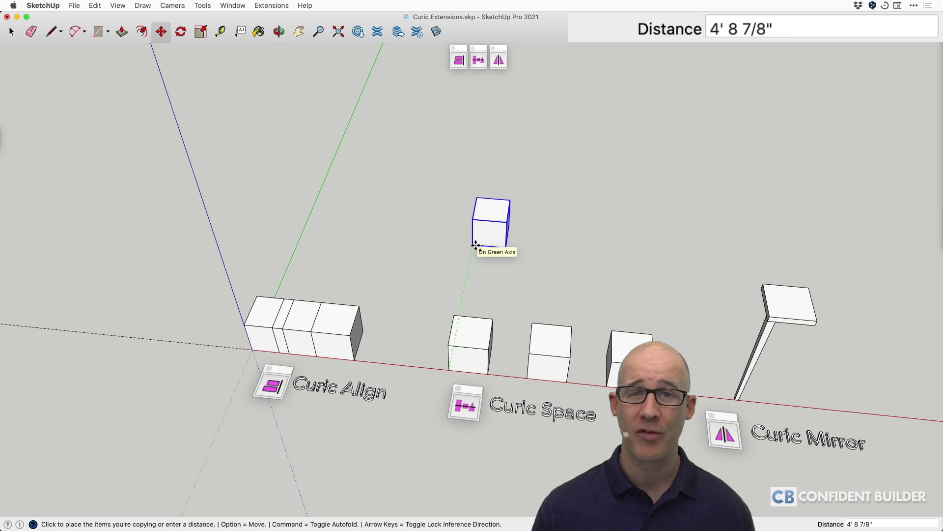
left_click(475, 245)
scroll(511, 245, "up", 3)
middle_click_drag(522, 259, 421, 235)
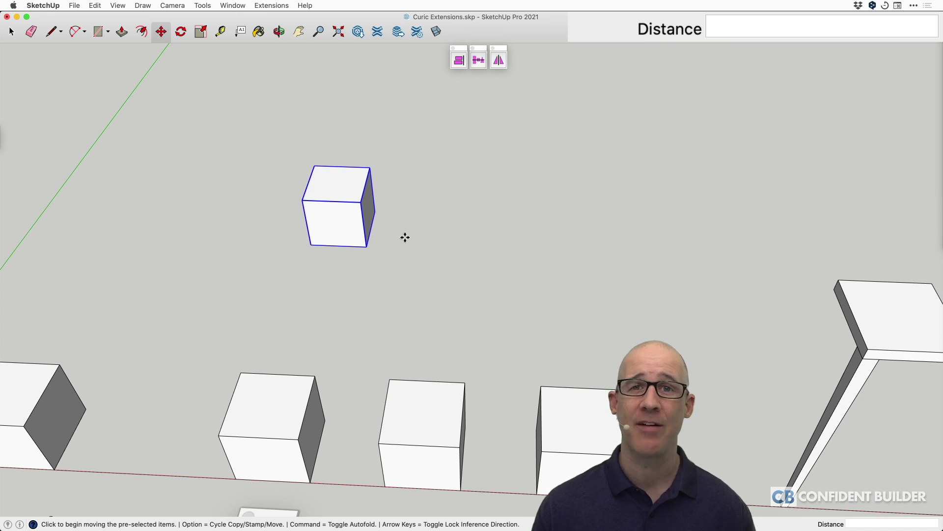
- Copy the cube along the red axis and array-divide the gap by /3, /4, then /2
left_click(310, 246)
key("alt")
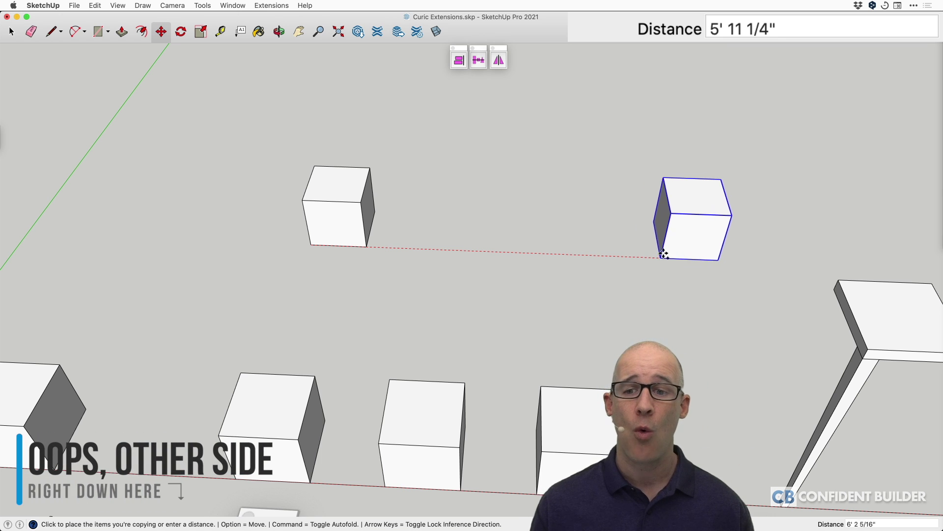
left_click(668, 254)
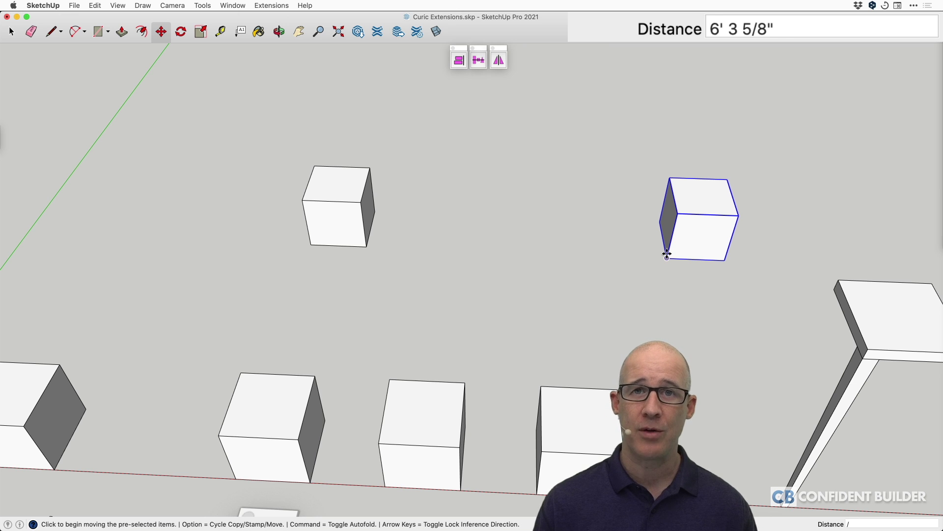
type("/")
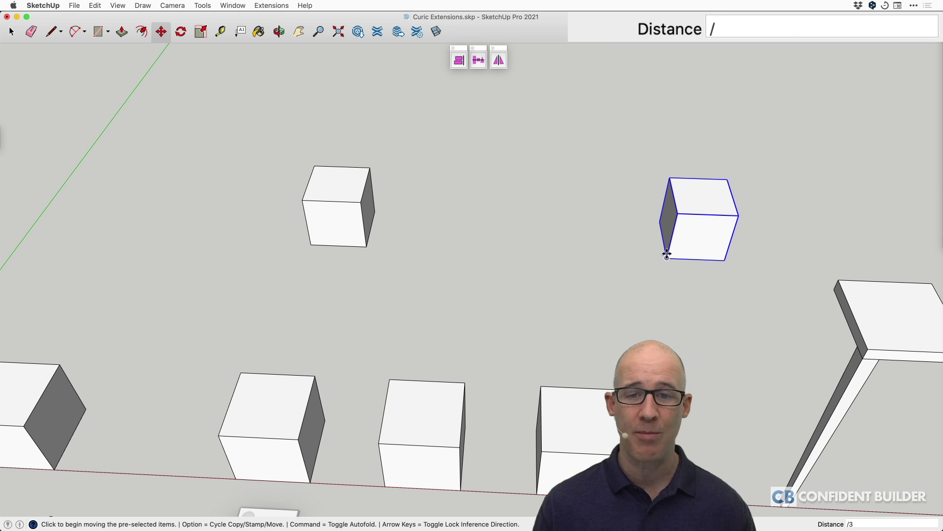
type("3")
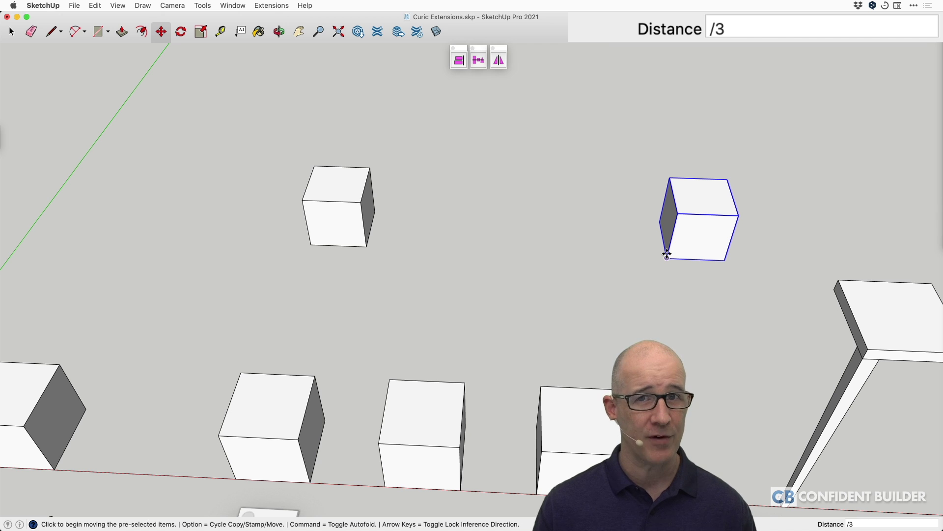
key("Return")
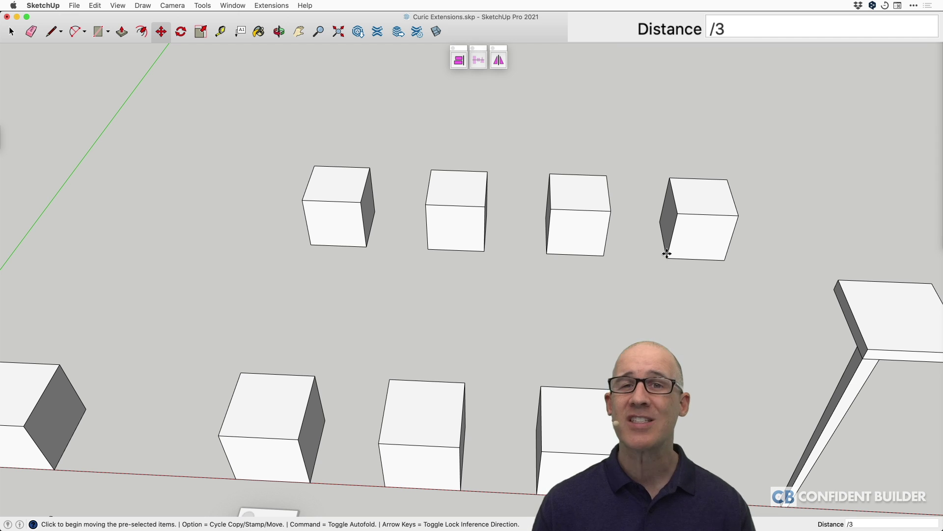
type("/4")
key("Return")
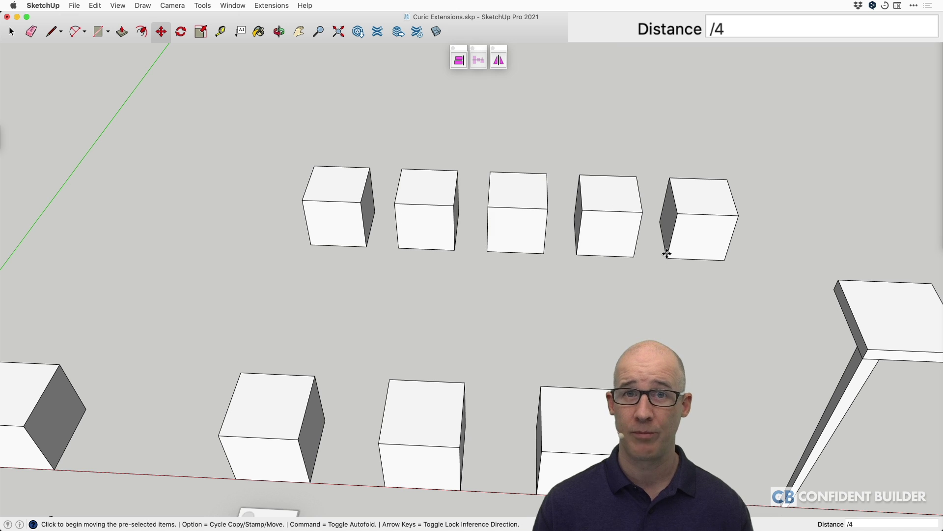
type("/2")
key("Return")
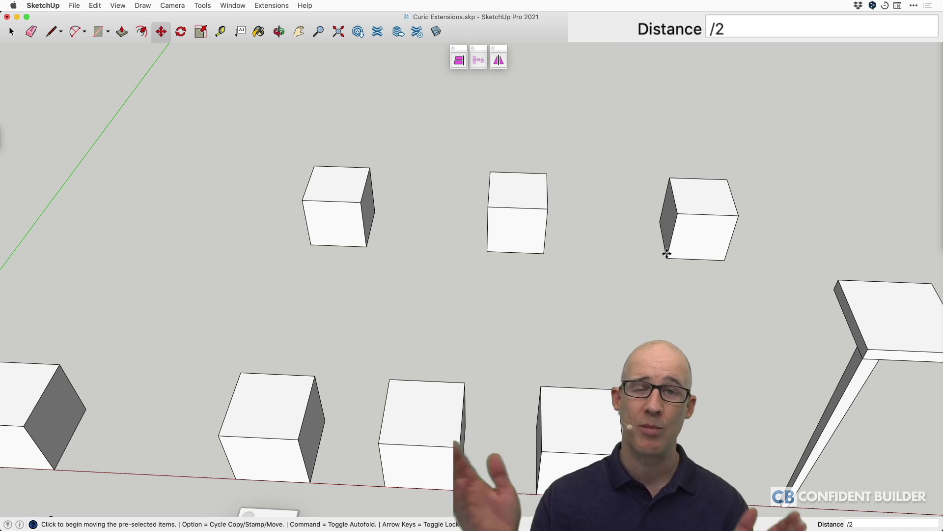
key("Escape")
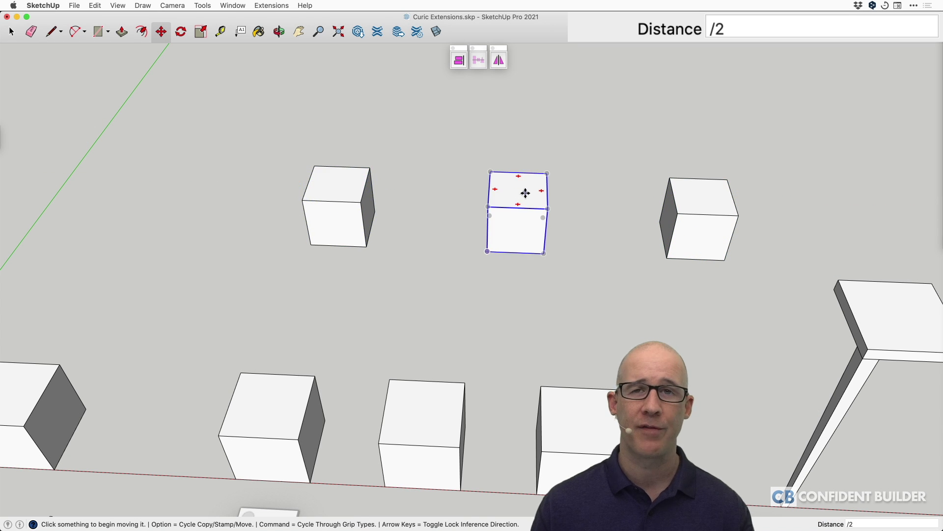
- Crossing-select the floating test cubes, delete them, and orbit back to the Curic Space row
key("space")
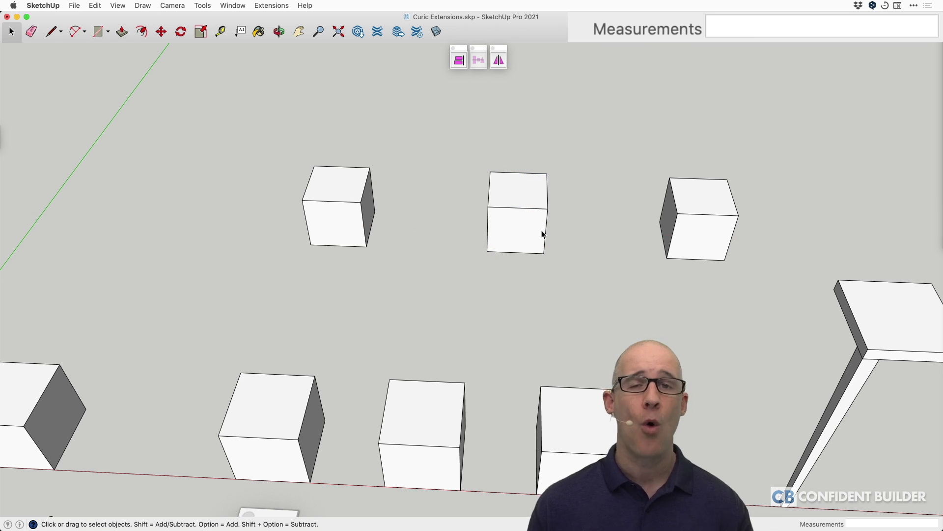
left_click_drag(734, 281, 322, 138)
key("Delete")
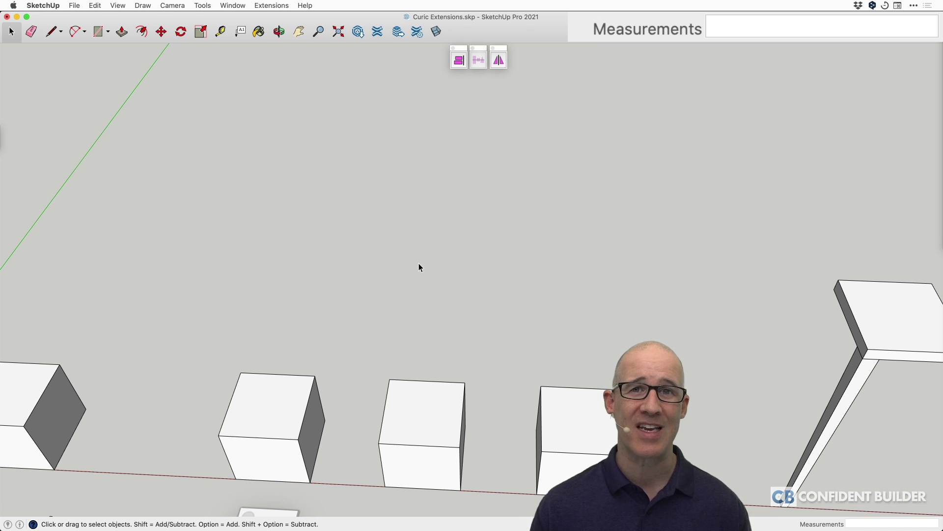
middle_click_drag(440, 321, 486, 253)
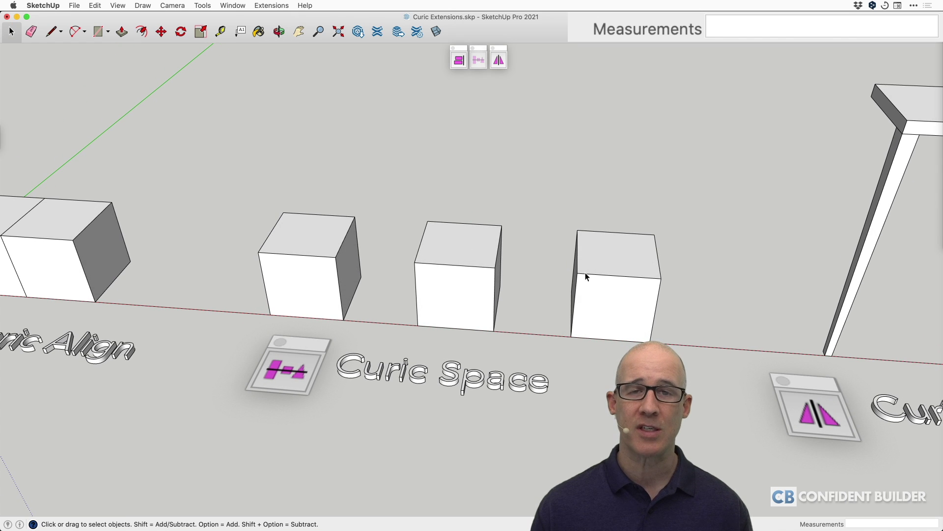
- Practise selecting the three Curic Space cubes one by one, clearing the selection each time
left_click(327, 253)
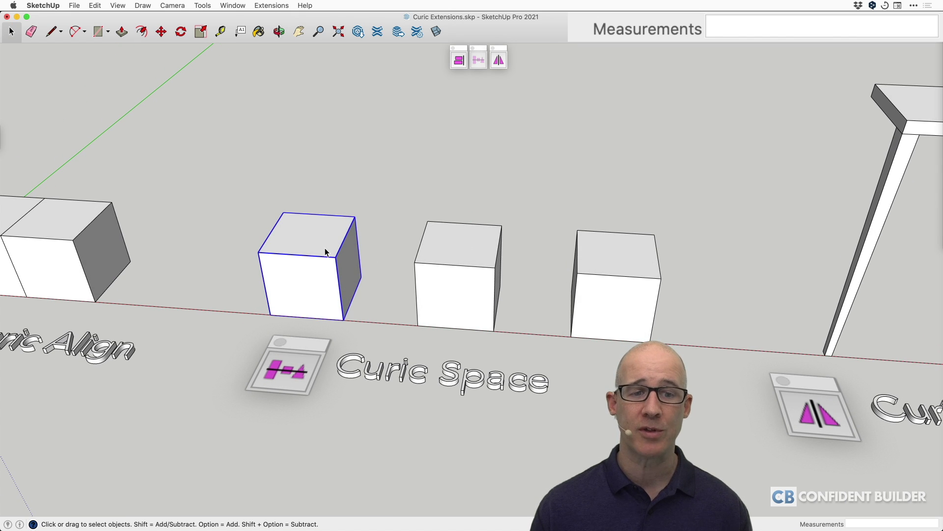
left_click(439, 269, "shift")
left_click(588, 268, "shift")
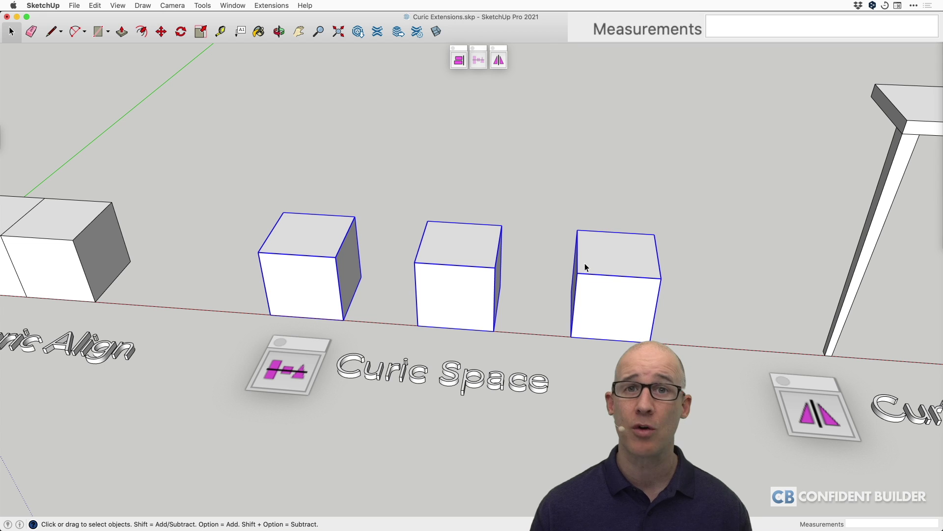
left_click(520, 169)
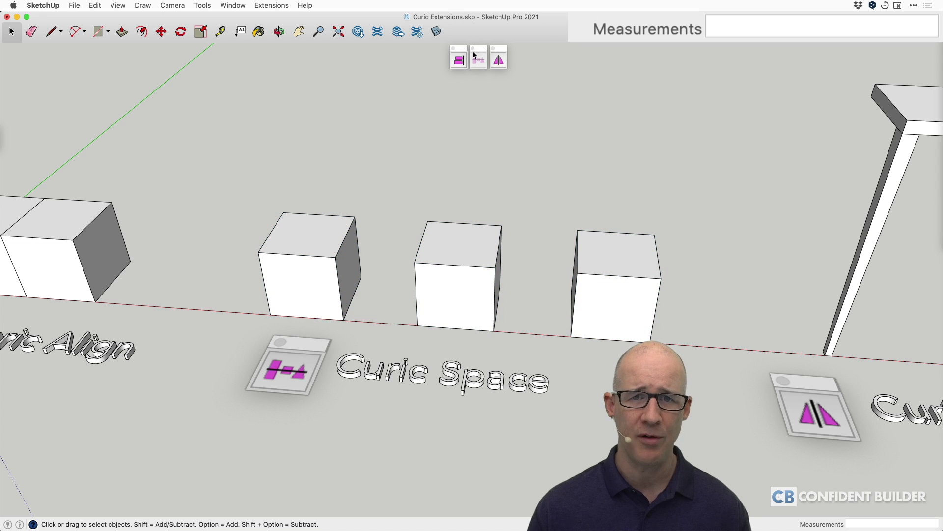
left_click(315, 238)
left_click(457, 263, "shift")
left_click(597, 278, "shift")
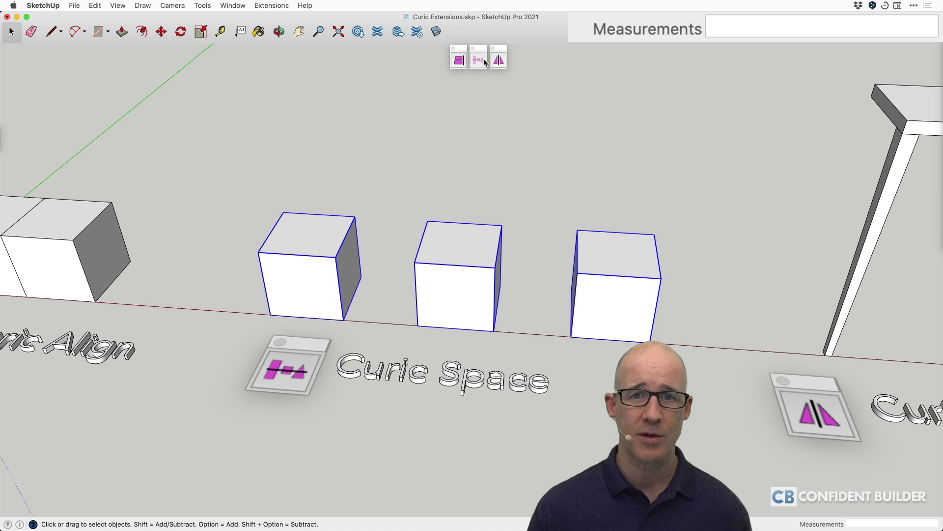
left_click(513, 154)
- Select all three Curic Space cubes with a right-to-left crossing window
left_click_drag(623, 193, 371, 268)
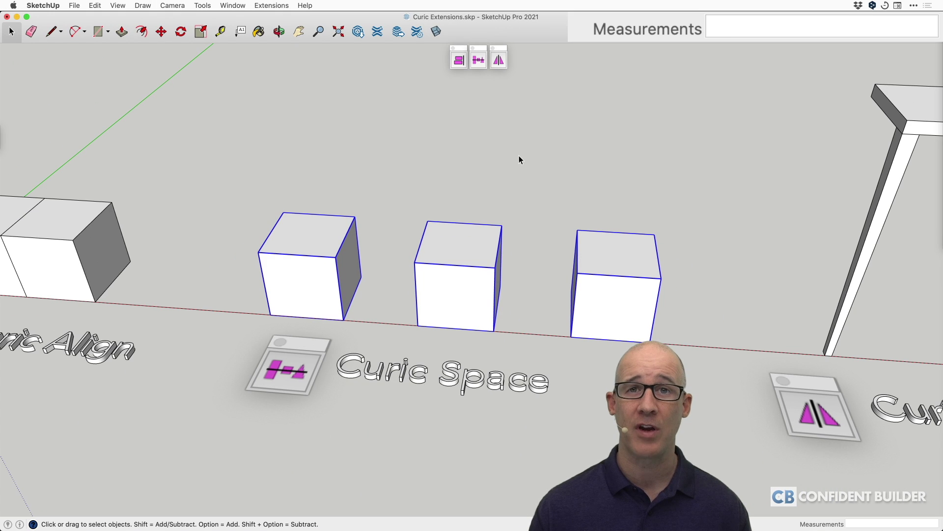
left_click(519, 160)
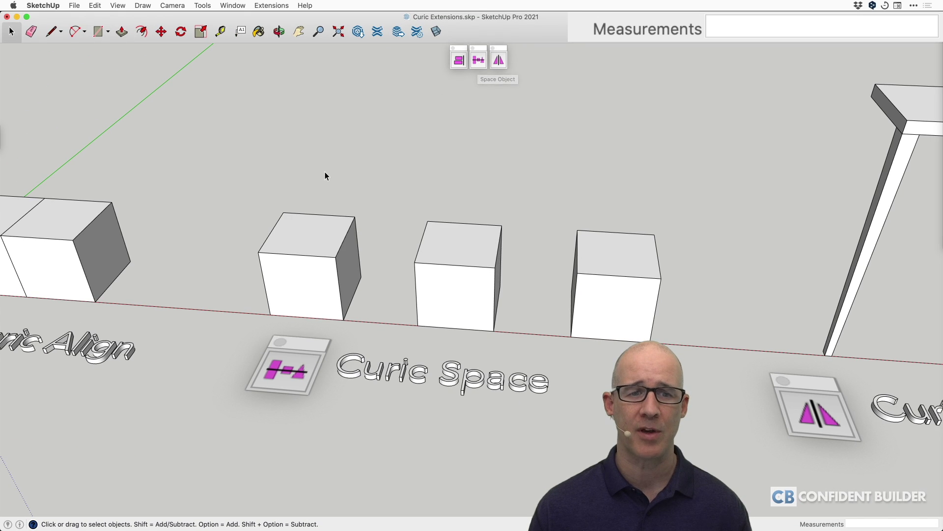
left_click_drag(324, 171, 413, 205)
left_click_drag(619, 191, 291, 246)
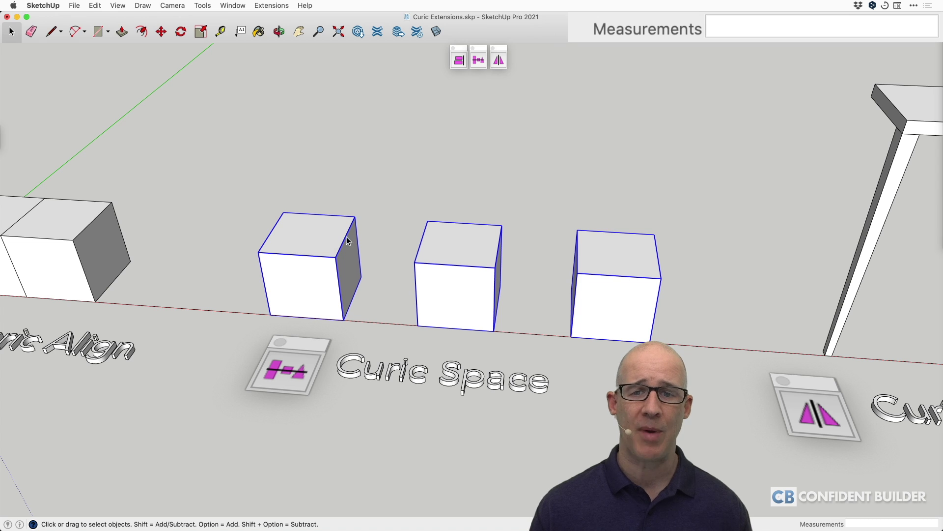
- Run Curic Space Object on the cubes and set the red axis edge as the spacing line
left_click(480, 61)
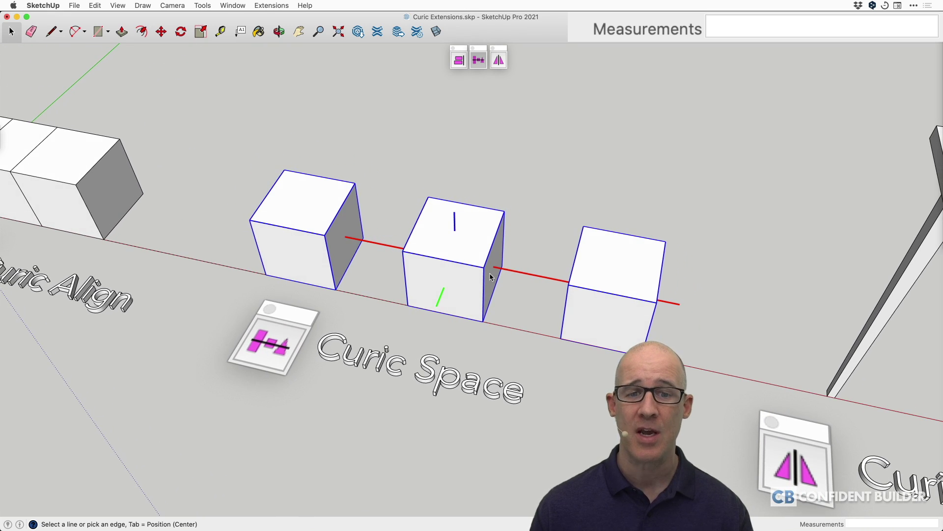
left_click(525, 276)
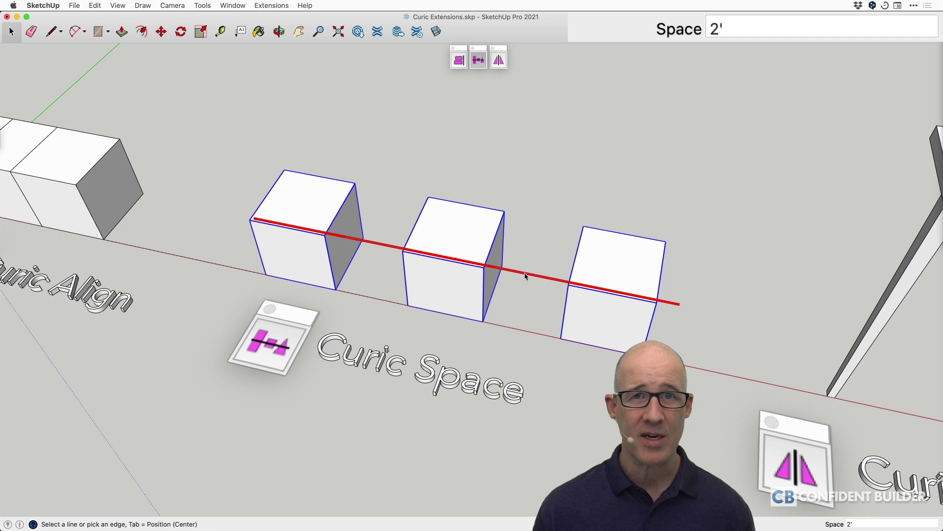
left_click(524, 276)
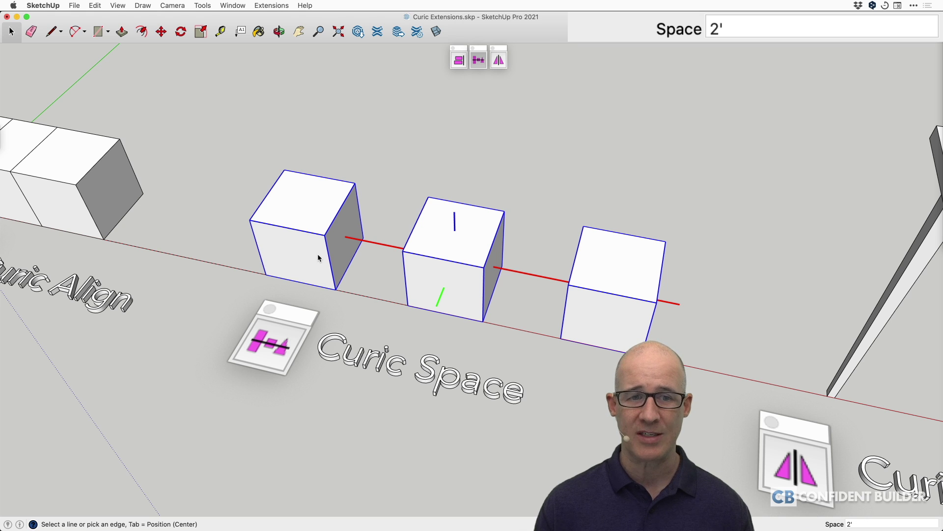
- Try gaps of 1, 3' and 2', then settle on 1.5' (1' 6") spacing
type("1")
key("Return")
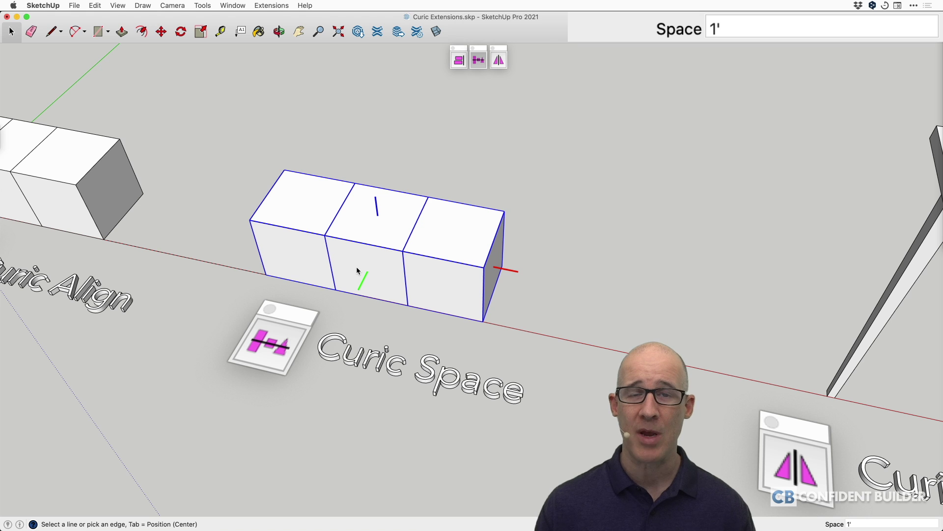
type("'")
key("Return")
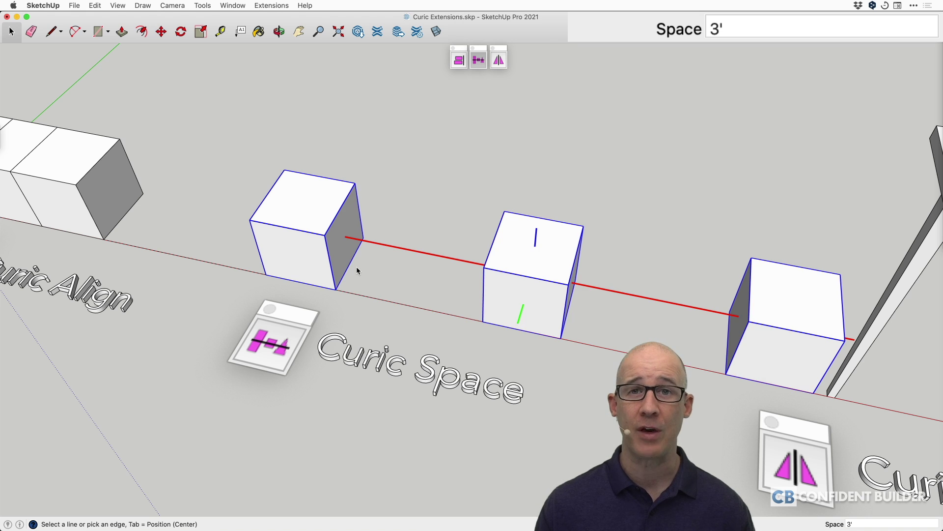
type("2'")
key("Return")
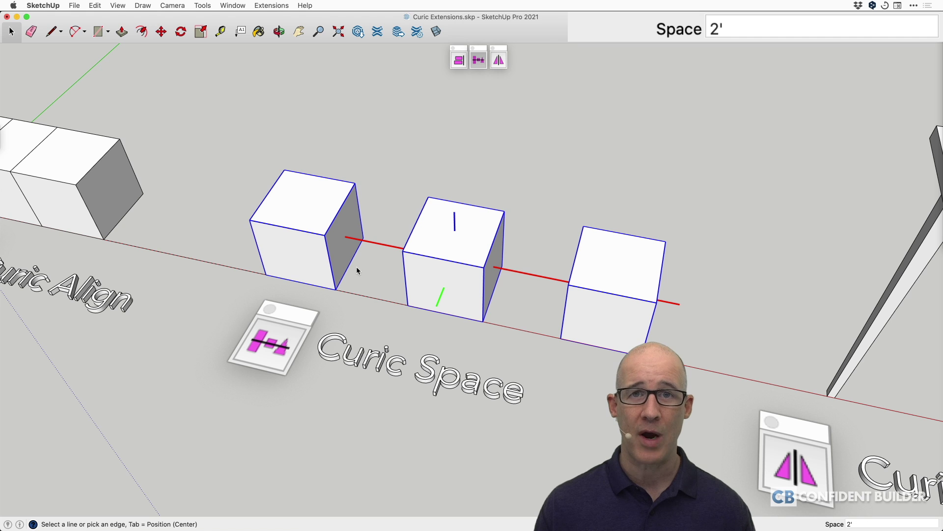
type("1.5'")
key("Return")
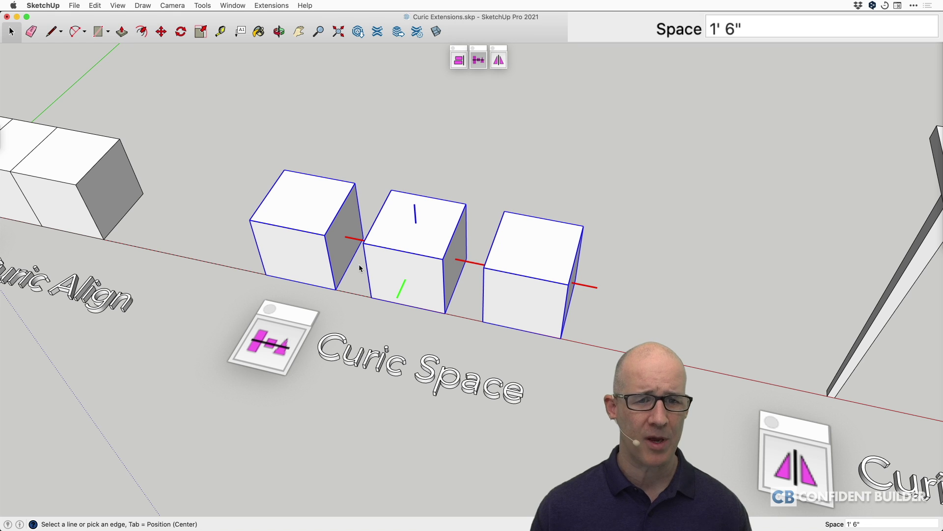
- Pick the middle cube's edge as reference and set a 1' spacing
left_click(375, 223)
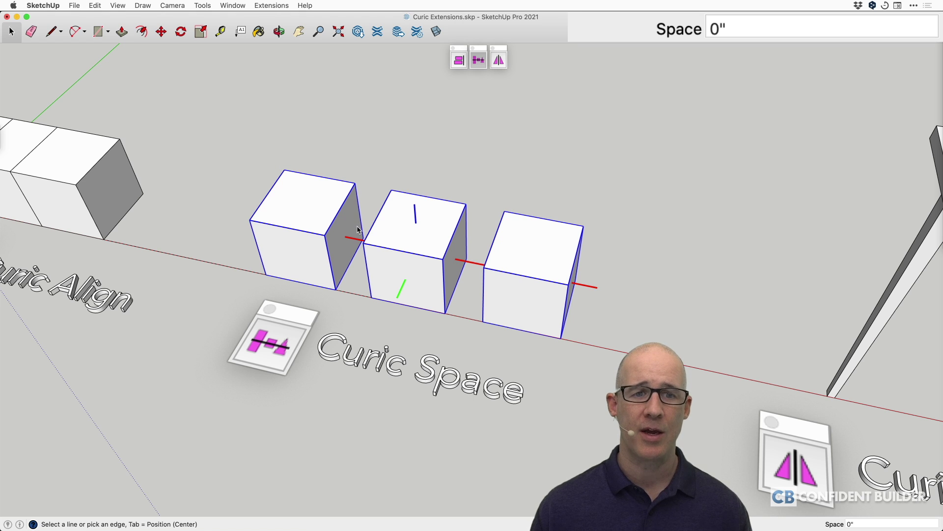
type("1;")
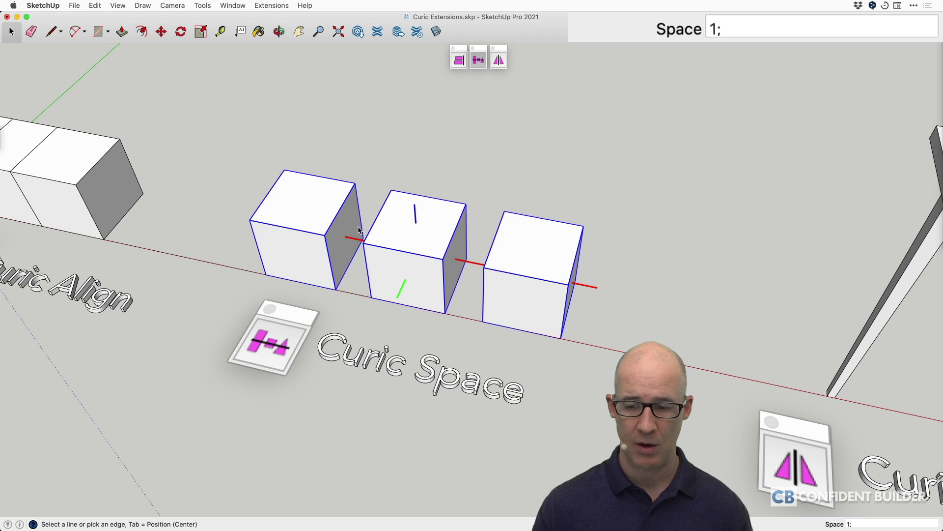
key("Left")
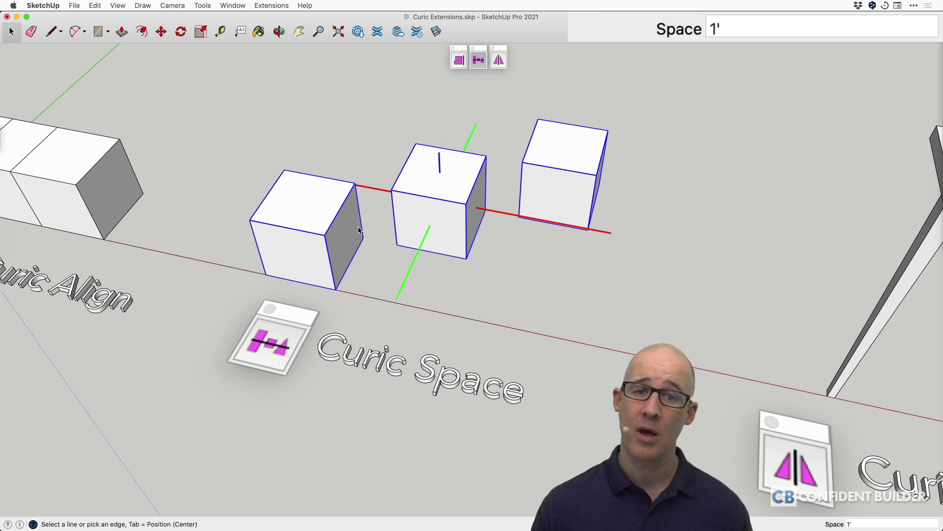
- Try 1'6" spacing and re-lay the cubes along the red, top and left cube edges
left_click(412, 197)
type("1'6")
key("Return")
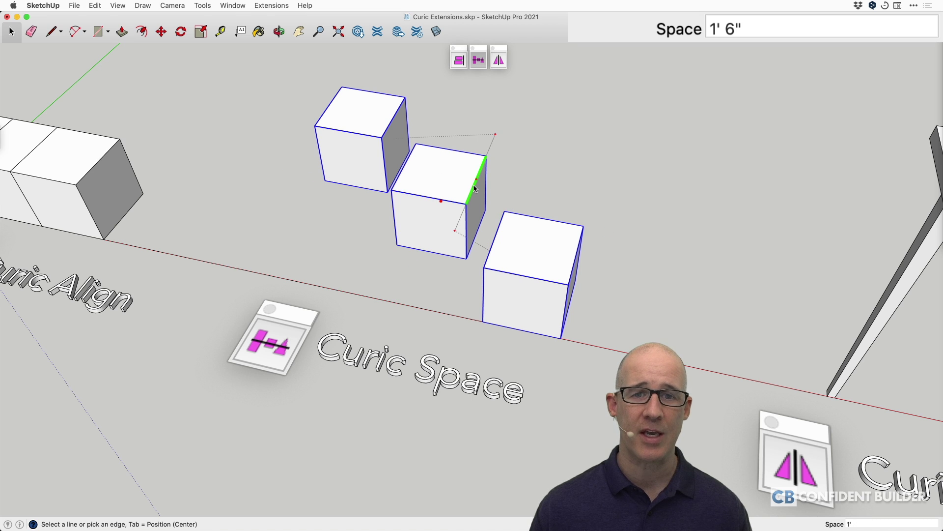
left_click(388, 132)
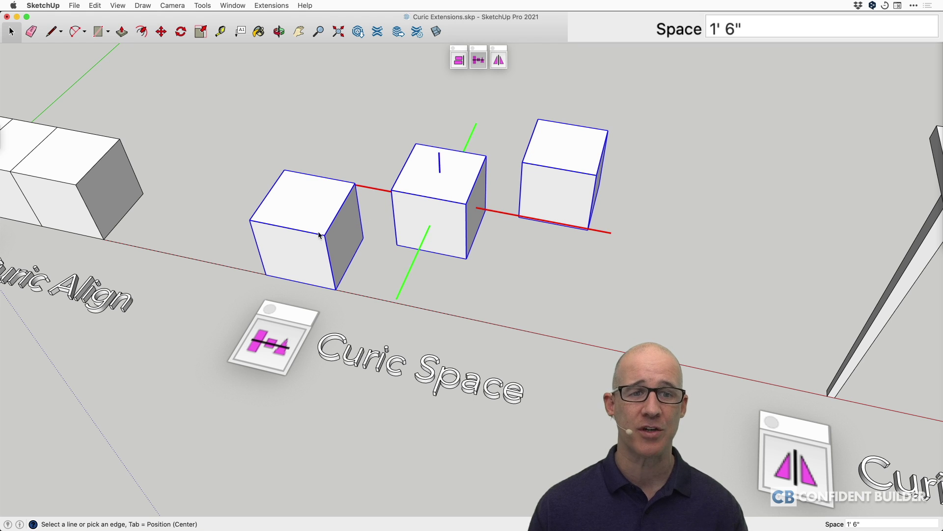
left_click(334, 222)
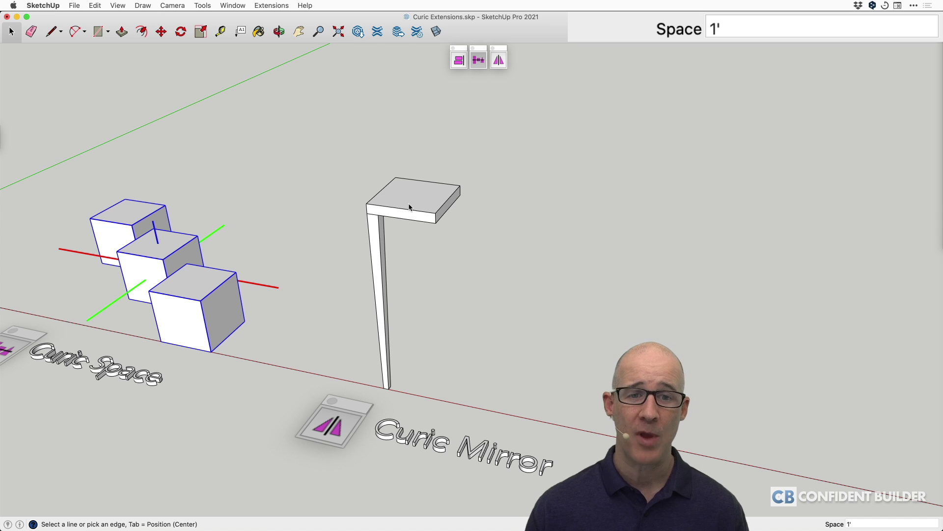
- Exit Curic Space and return to the Select tool, leaving the cubes 1' apart
key("space")
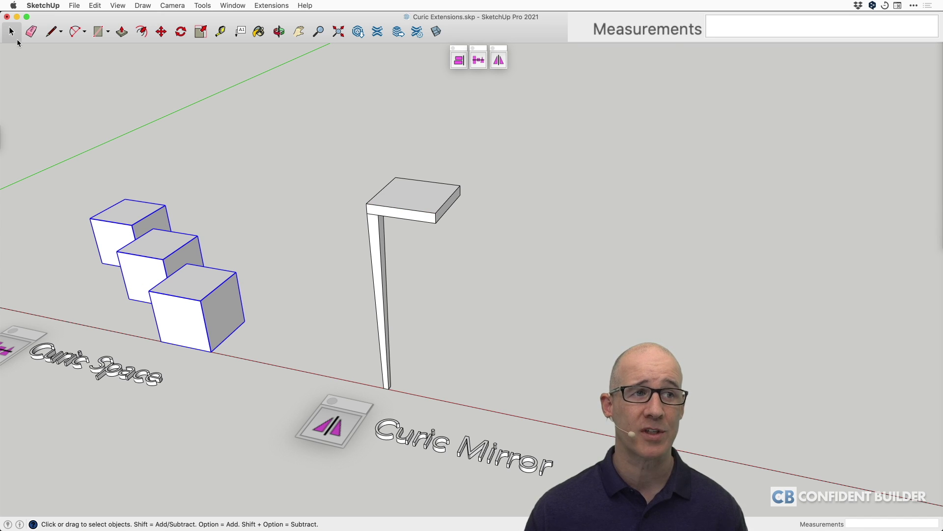
- Select the table leg piece, start Curic Mirror, and zoom in to preview its mirrored copy
left_click(379, 235)
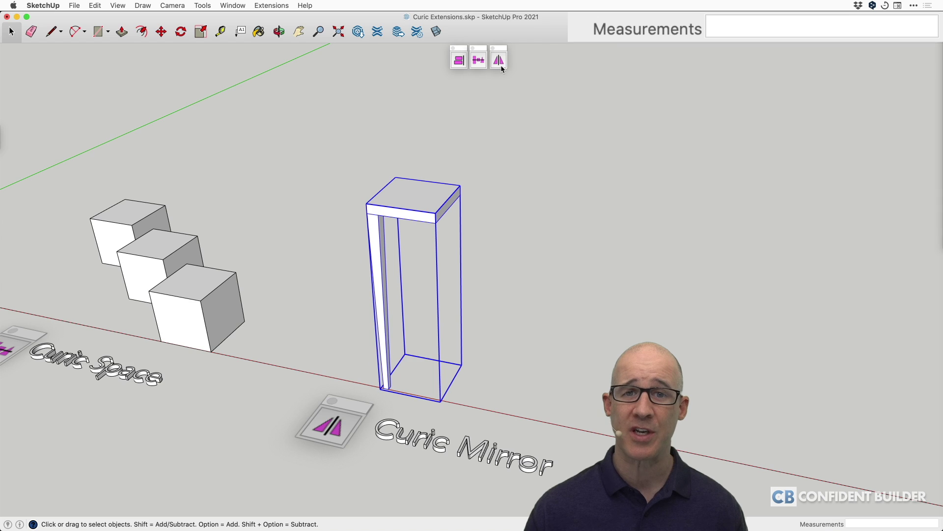
left_click(499, 61)
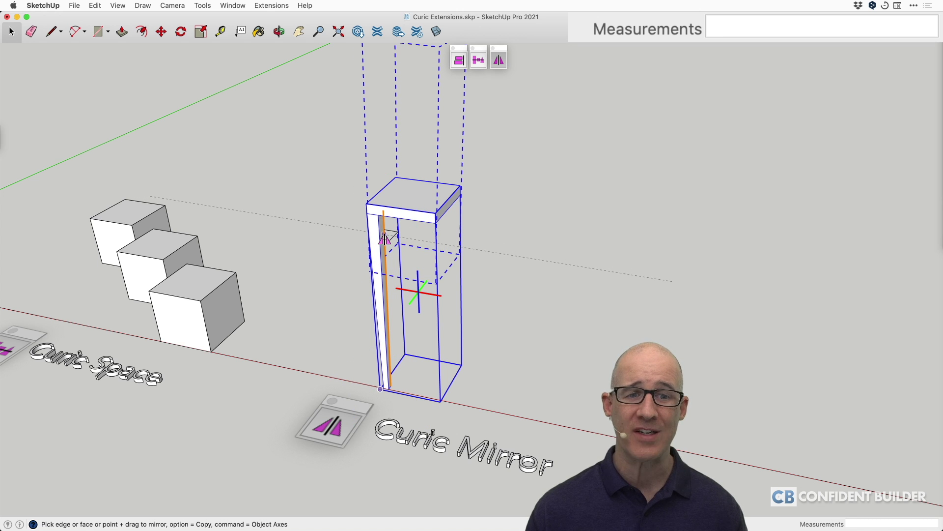
scroll(385, 239, "up", 5)
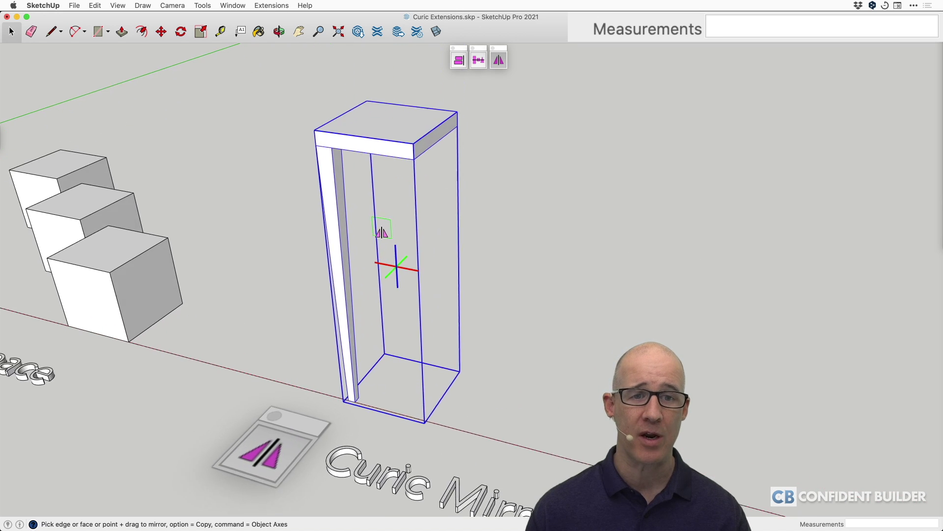
scroll(366, 219, "up", 2)
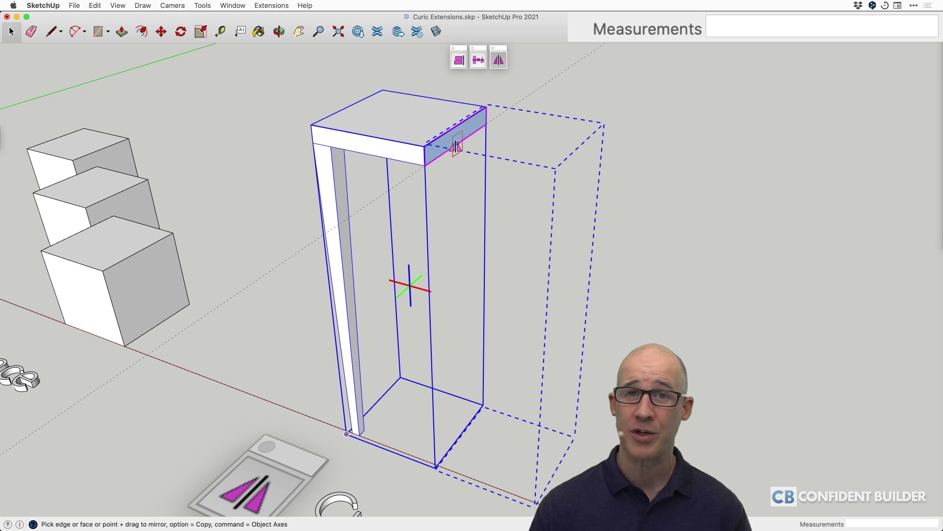
- Mirror a copy of the leg piece to the left on global axes, then select both pieces
left_click(456, 146)
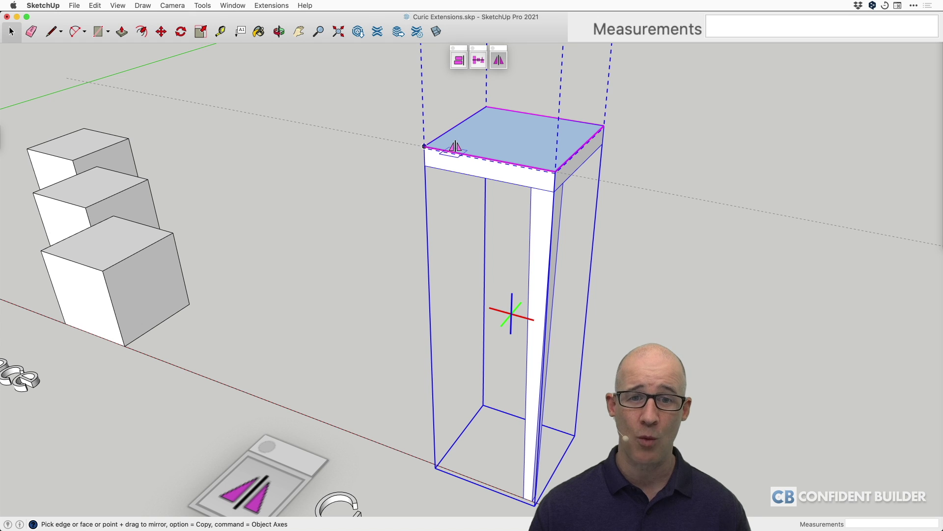
key("super")
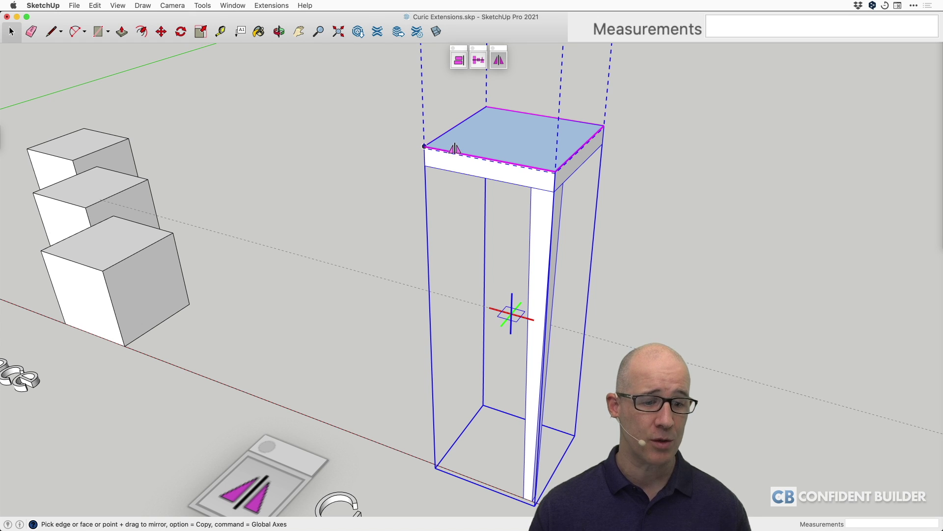
left_click(455, 147)
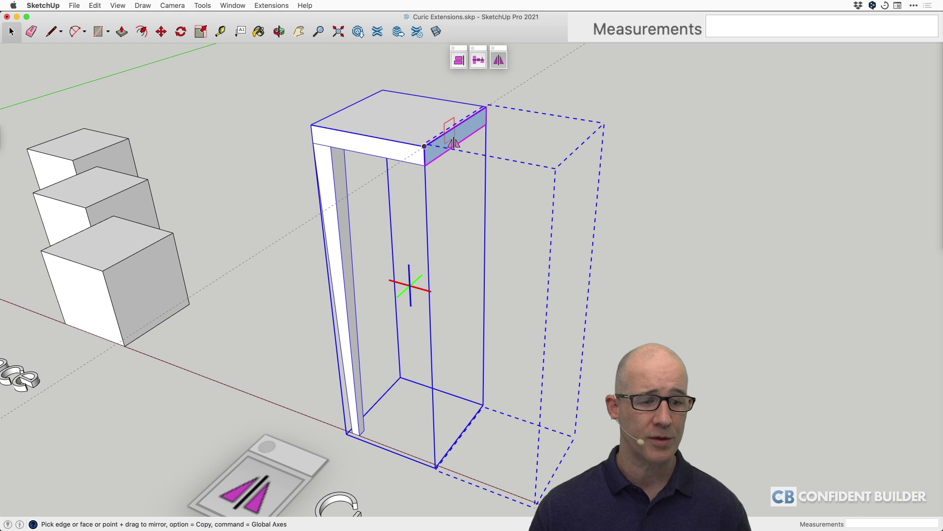
key("alt")
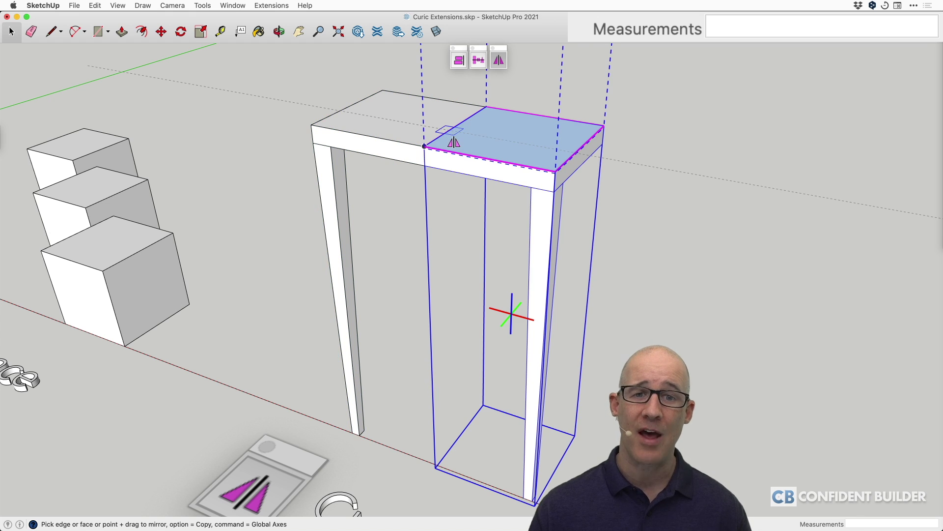
key("space")
middle_click_drag(531, 160, 370, 156)
left_click(369, 154, "shift")
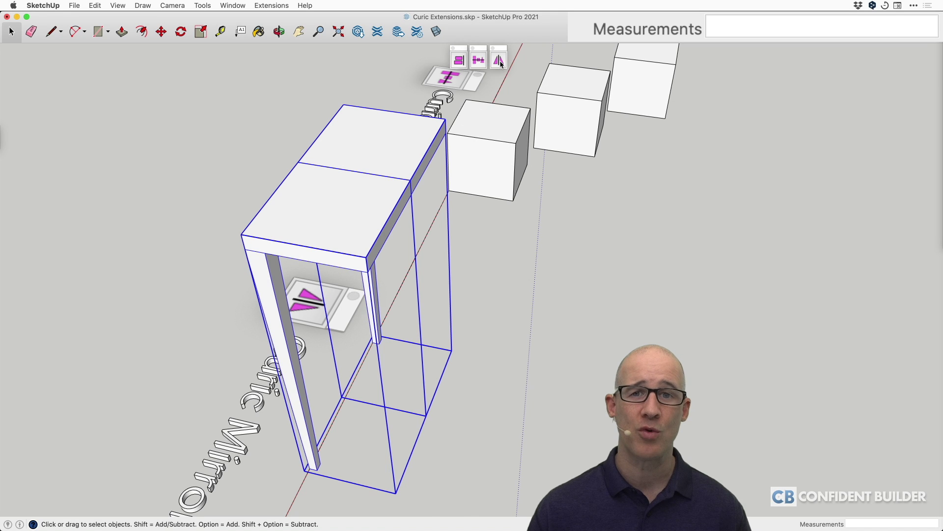
- Use Curic Mirror on the top edge face to copy the two-legged half into a square four-legged table
left_click(502, 69)
middle_click_drag(406, 199, 352, 150)
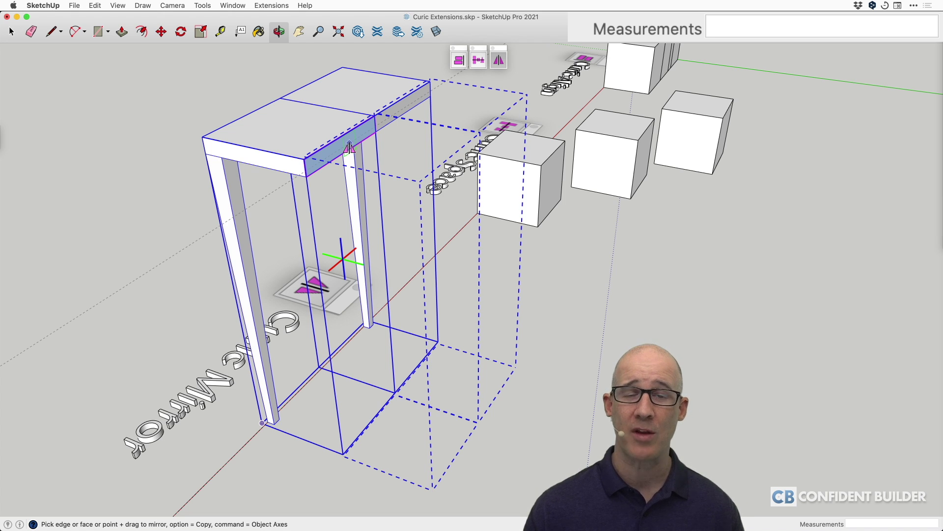
left_click(349, 147)
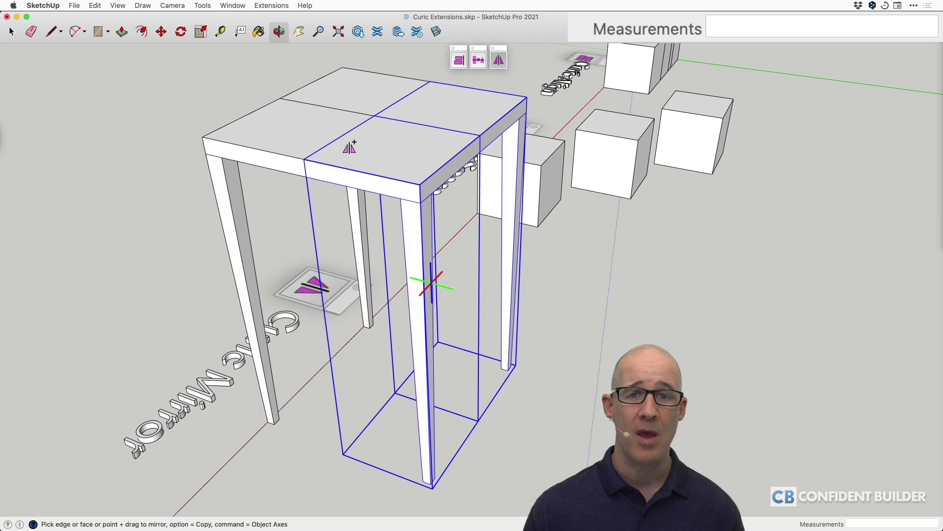
key("space")
middle_click_drag(349, 150, 599, 173)
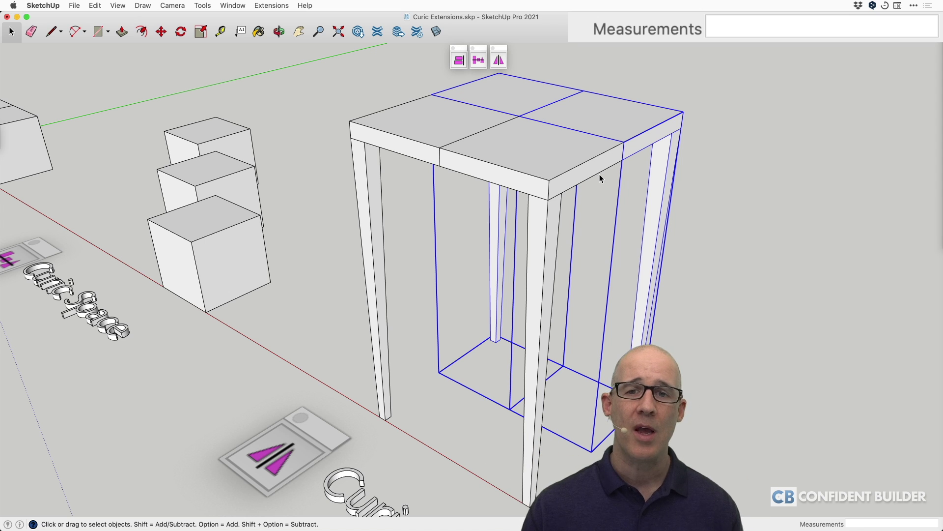
- Select tabletop quarters one by one to confirm each quarter and leg is separate
left_click(567, 151)
left_click(496, 115)
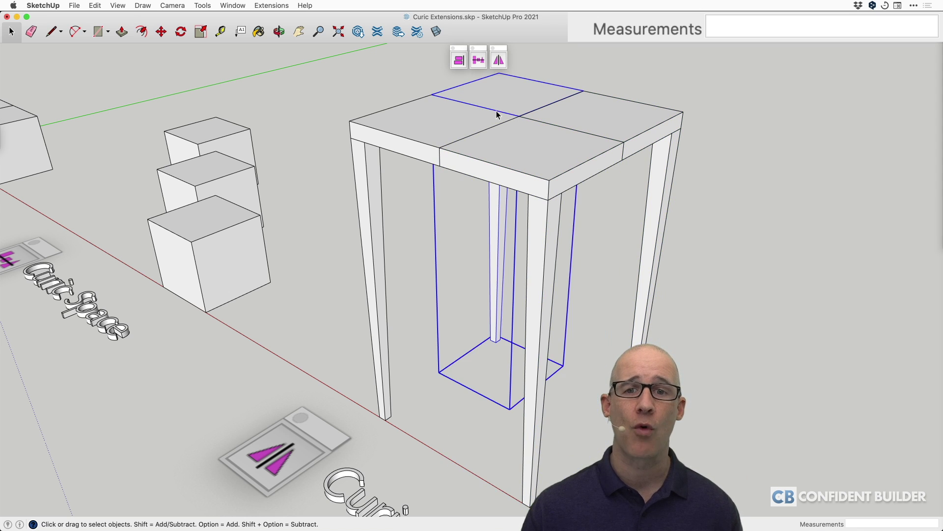
left_click(511, 113)
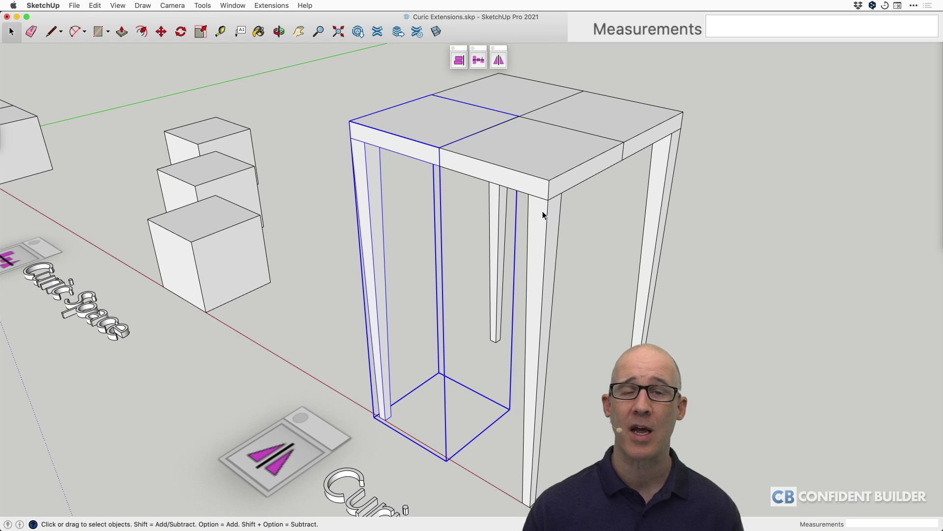
- Zoom out to a low front view showing the aligned cubes, spaced cubes and table together
middle_click_drag(543, 211, 546, 207)
scroll(546, 210, "down", 10)
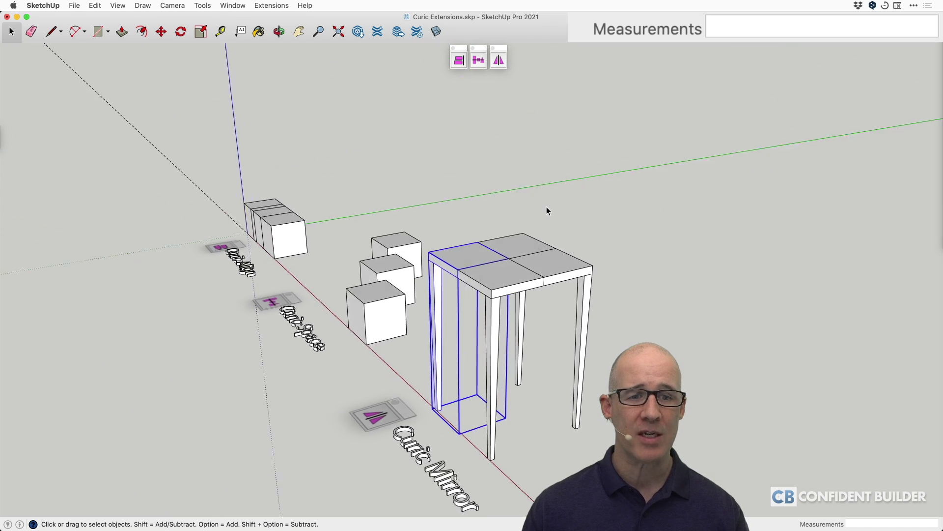
middle_click_drag(514, 255, 732, 343)
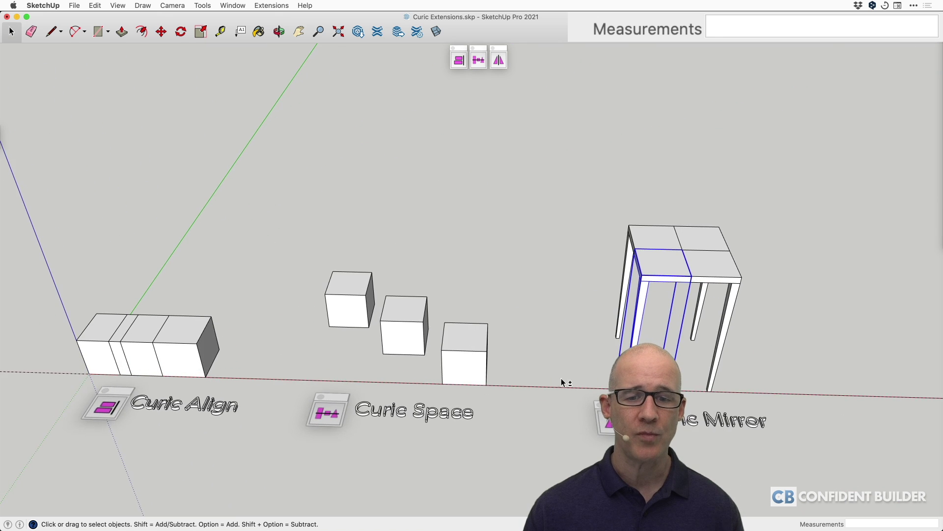
middle_click_drag(541, 382, 572, 367)
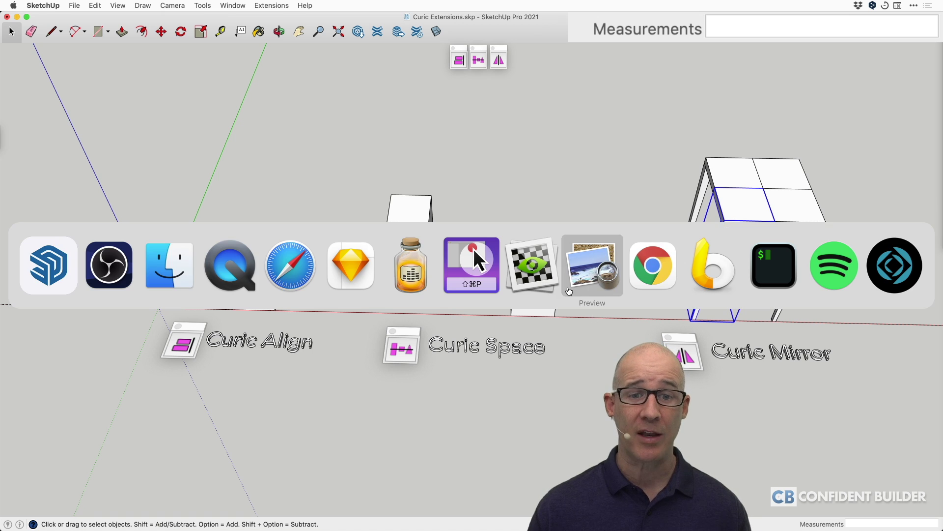
left_click(296, 285)
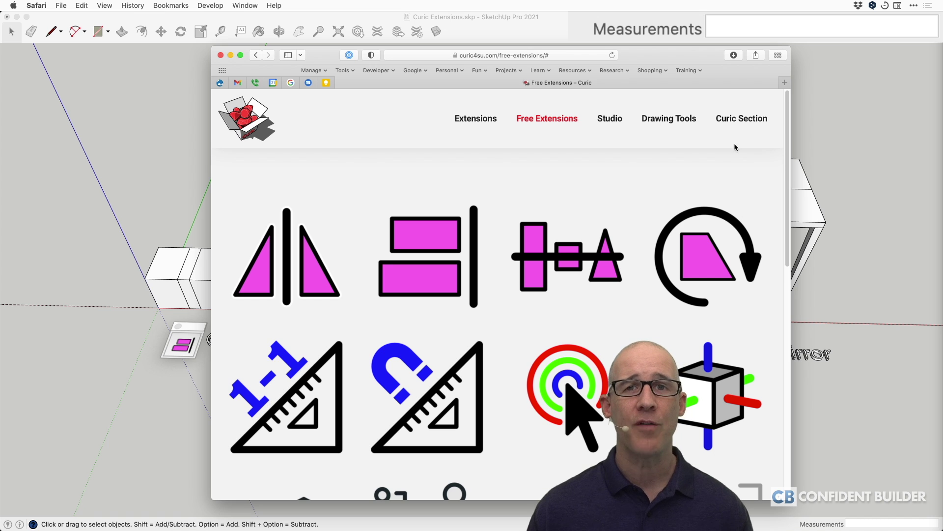
left_click(872, 100)
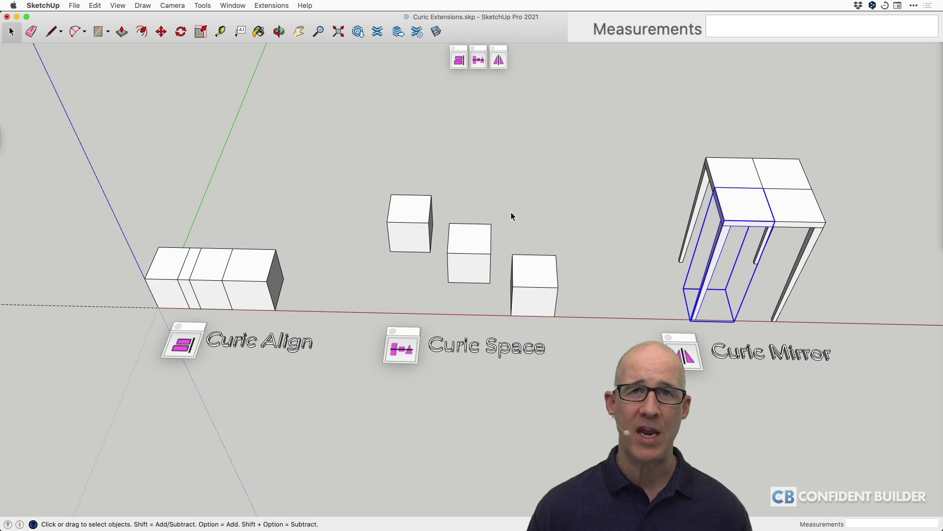